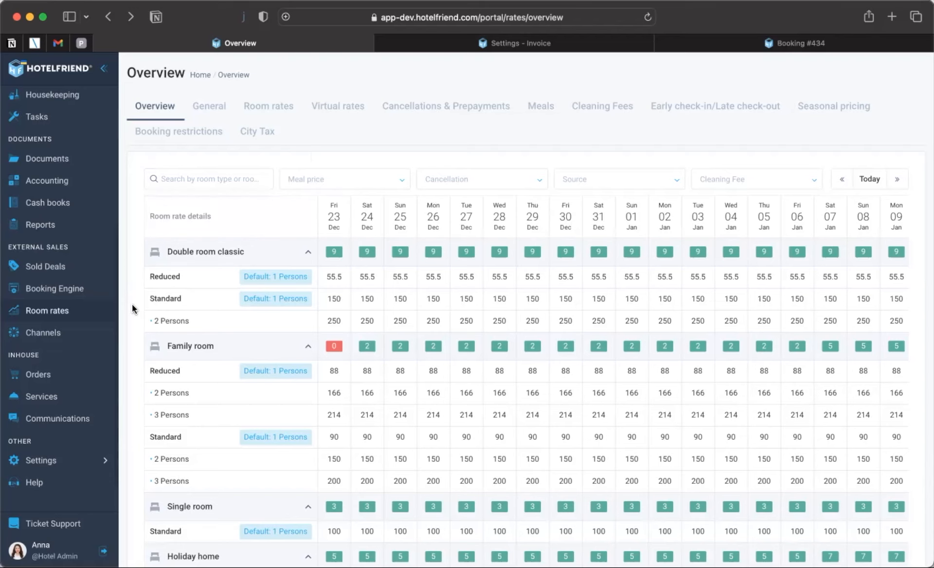
# - Review the room rate overview, shifting its dates two days ahead, returning to today, and going back one day
pyautogui.scroll(-3, 136, 316)
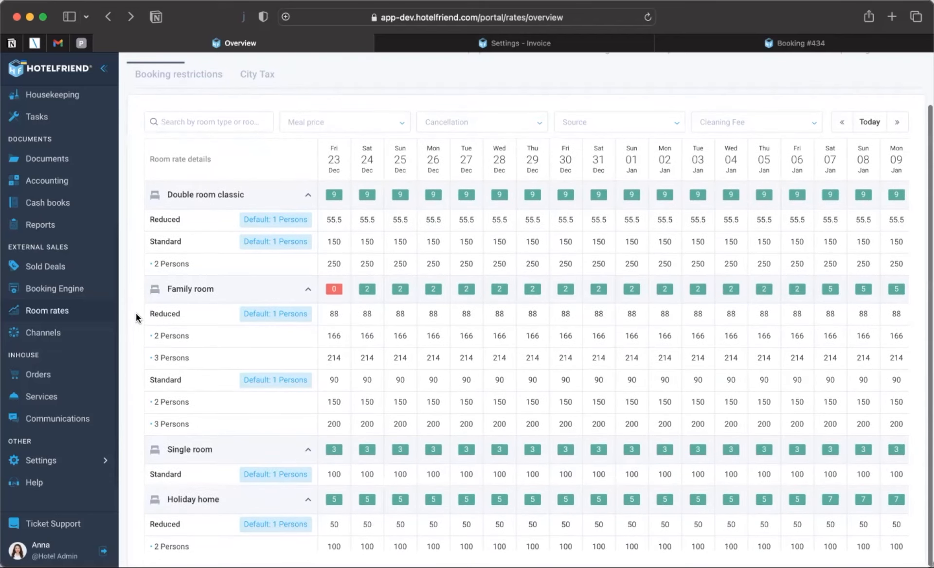
pyautogui.scroll(3, 138, 317)
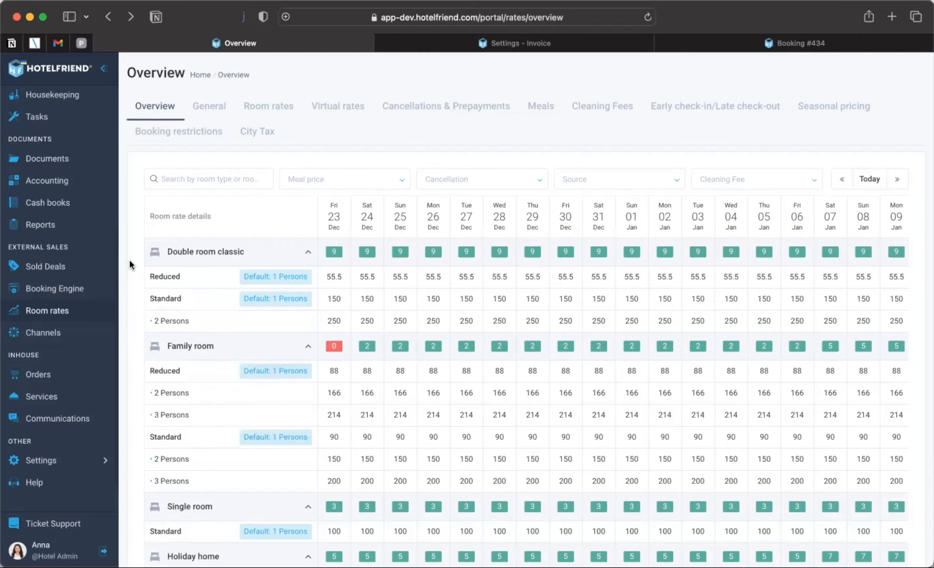
pyautogui.scroll(-2, 132, 265)
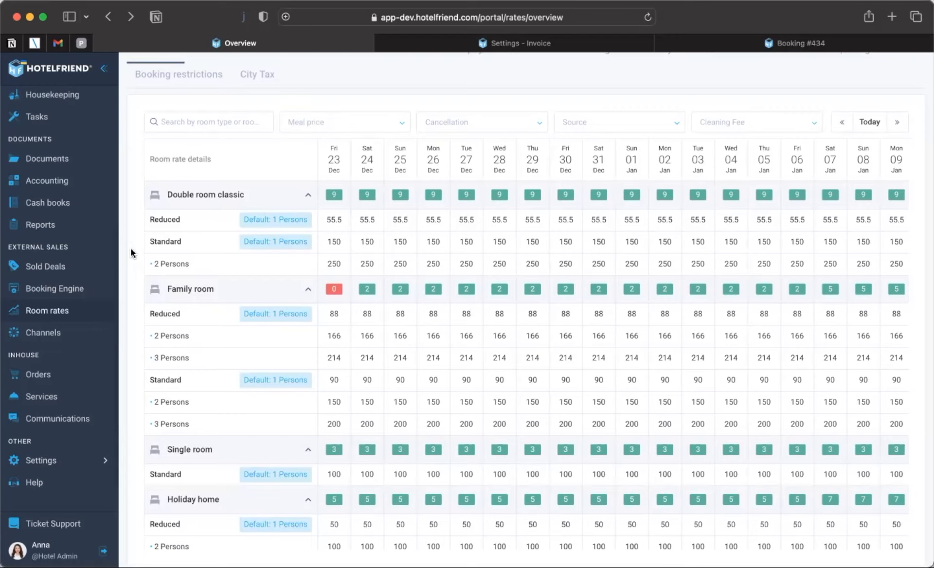
pyautogui.moveTo(175, 221)
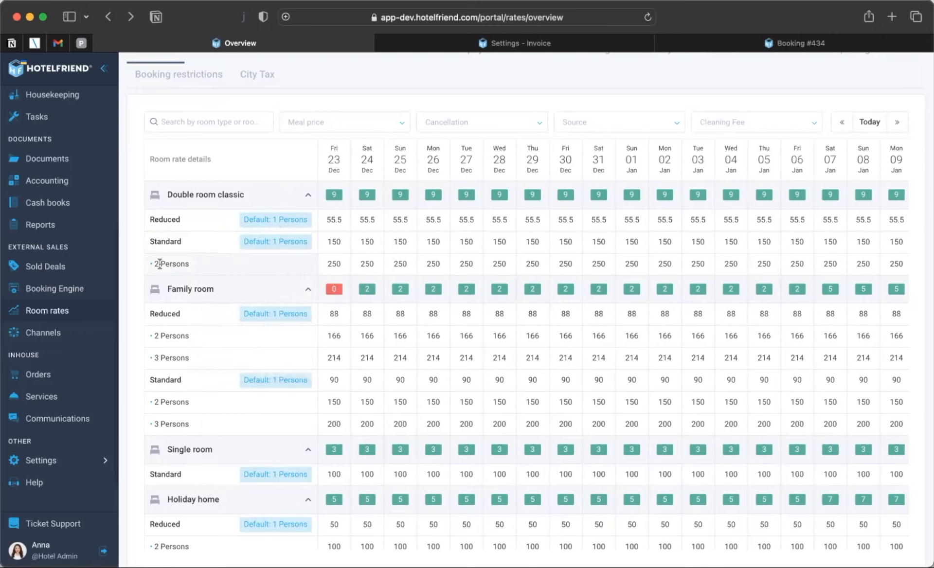
pyautogui.moveTo(157, 251)
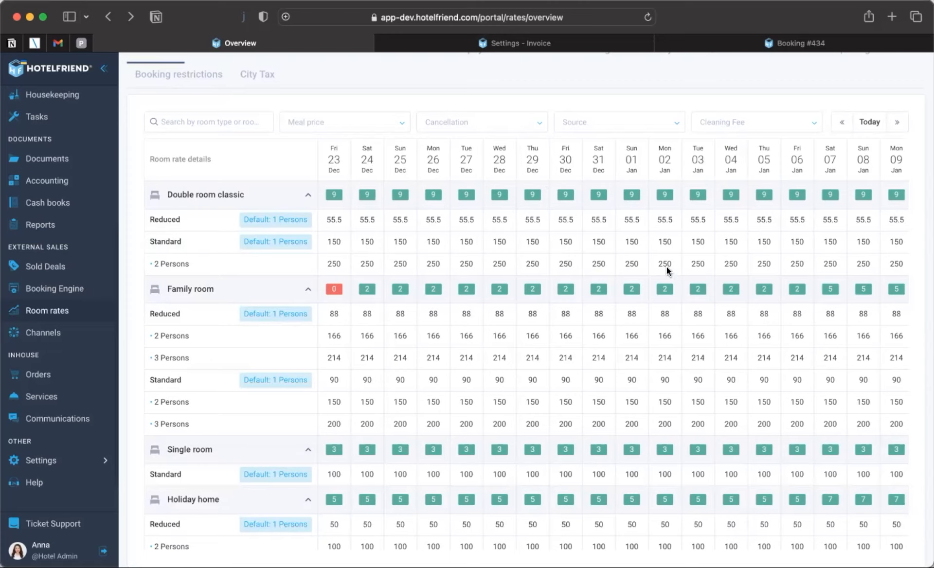
pyautogui.click(897, 125)
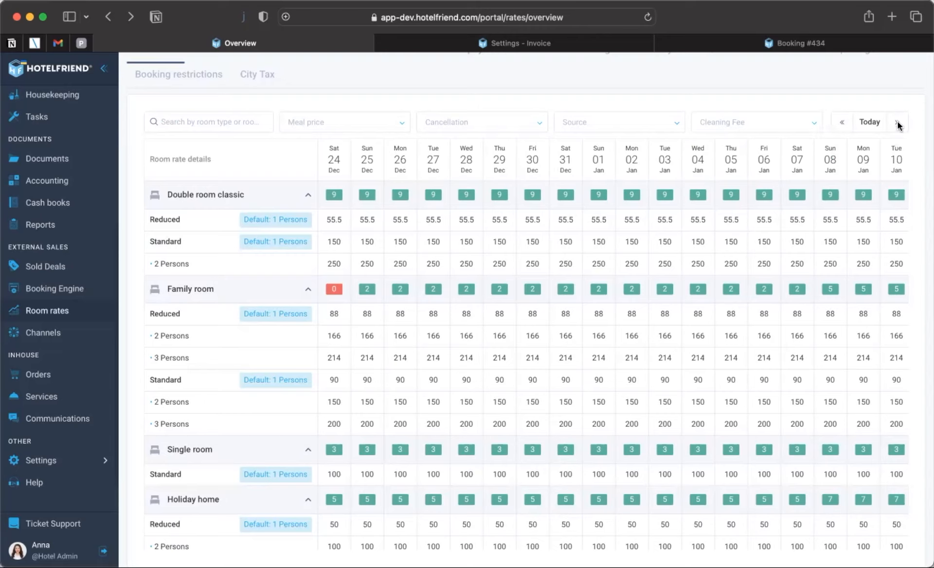
pyautogui.click(897, 125)
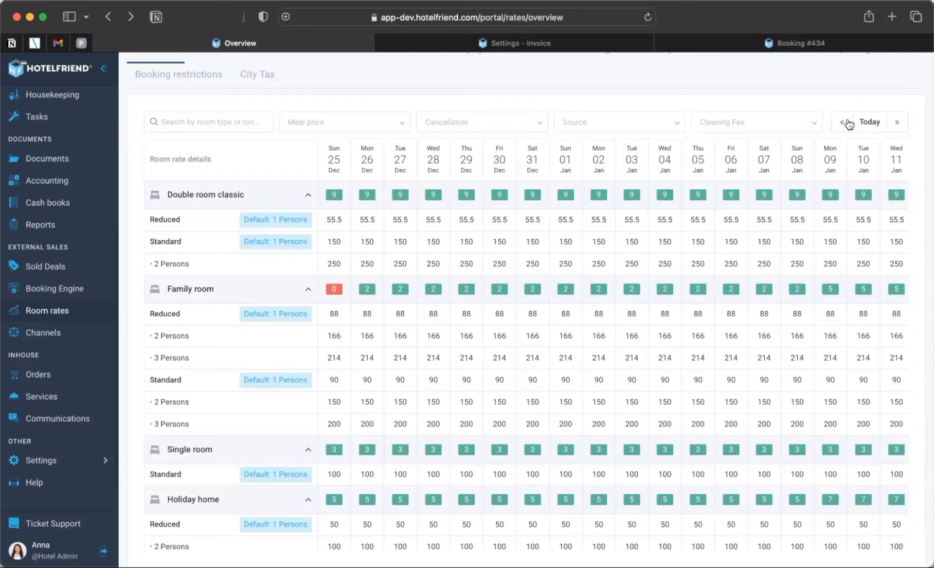
pyautogui.click(862, 128)
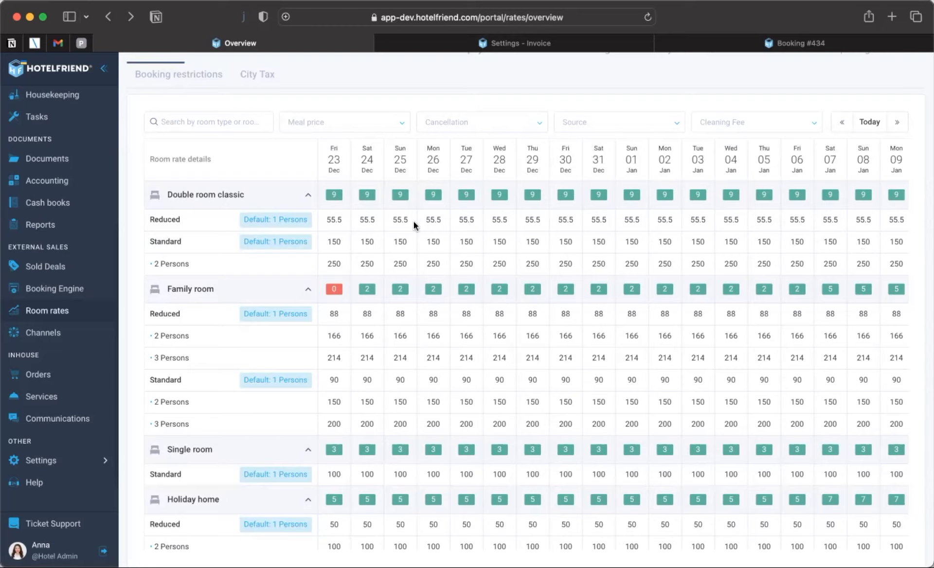
pyautogui.click(838, 126)
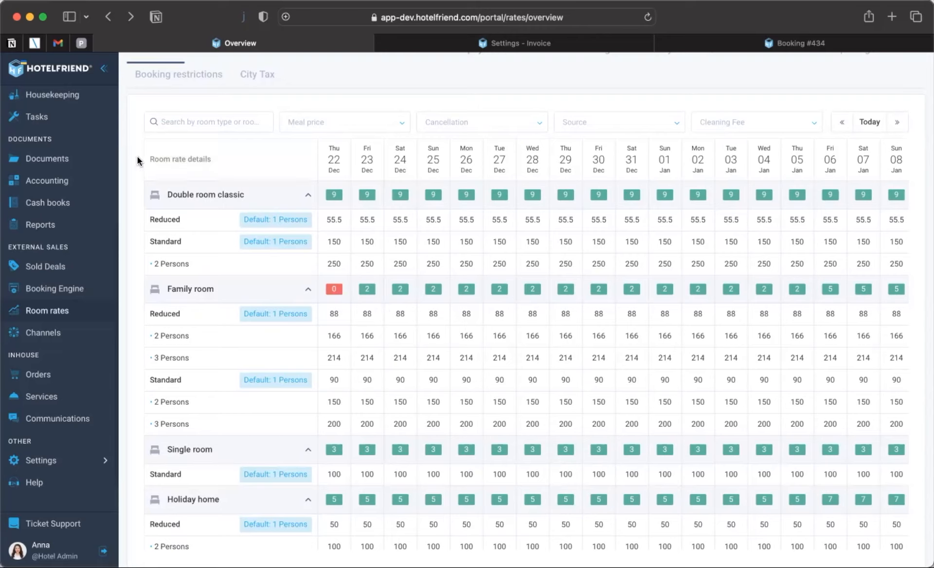
# - Search the rate overview for room types matching "class", and clear the search
pyautogui.click(176, 123)
pyautogui.write('room')
pyautogui.press('BackSpace')
pyautogui.press('BackSpace')
pyautogui.press('BackSpace')
pyautogui.press('BackSpace')
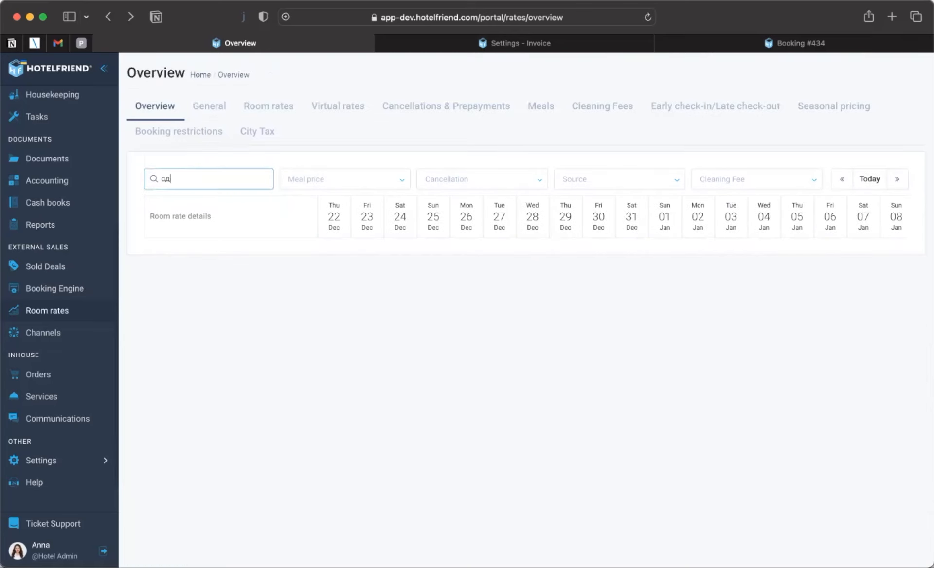
pyautogui.write('class')
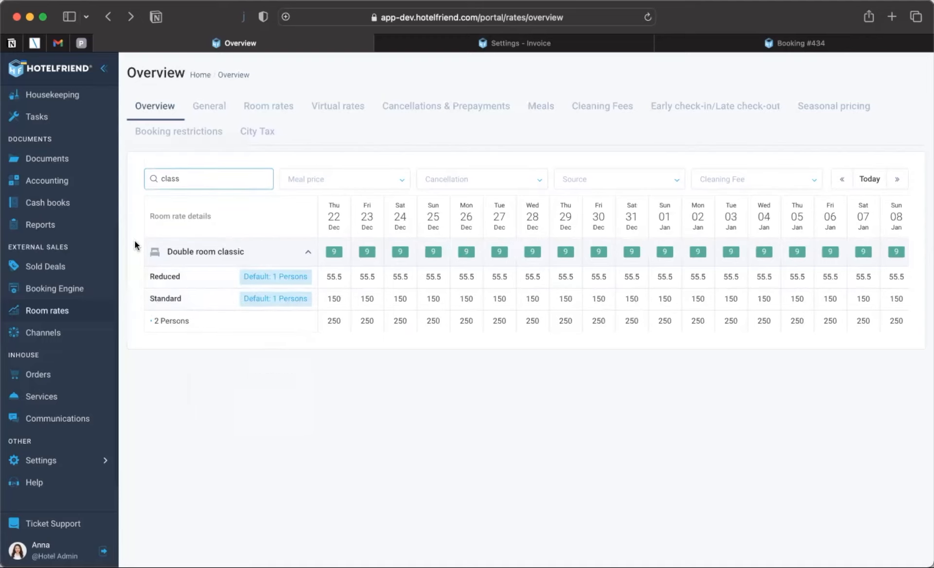
pyautogui.press('BackSpace')
pyautogui.press('BackSpace')
pyautogui.press('BackSpace')
pyautogui.press('BackSpace')
pyautogui.press('BackSpace')
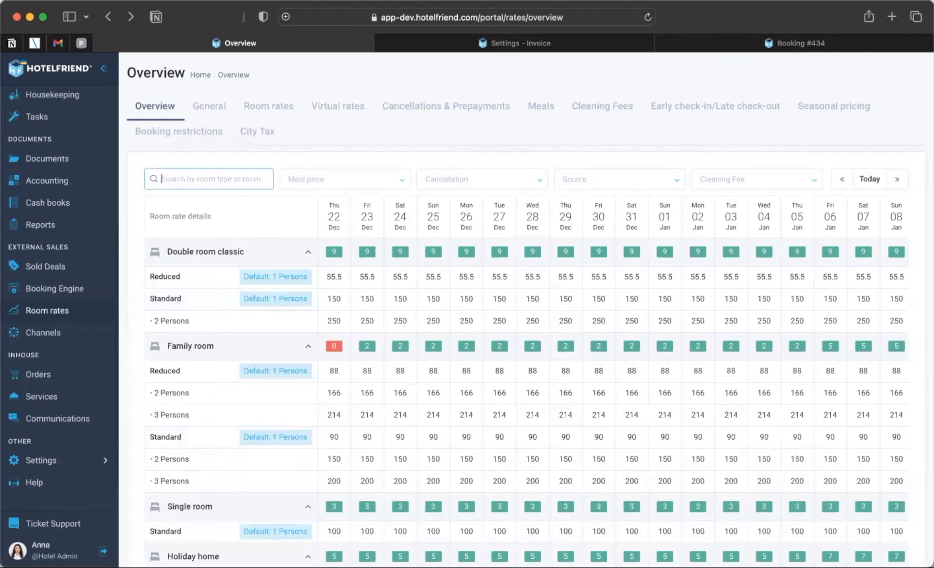
# - Search the rate overview for room rates matching "reduc", and clear the search
pyautogui.write('reduc')
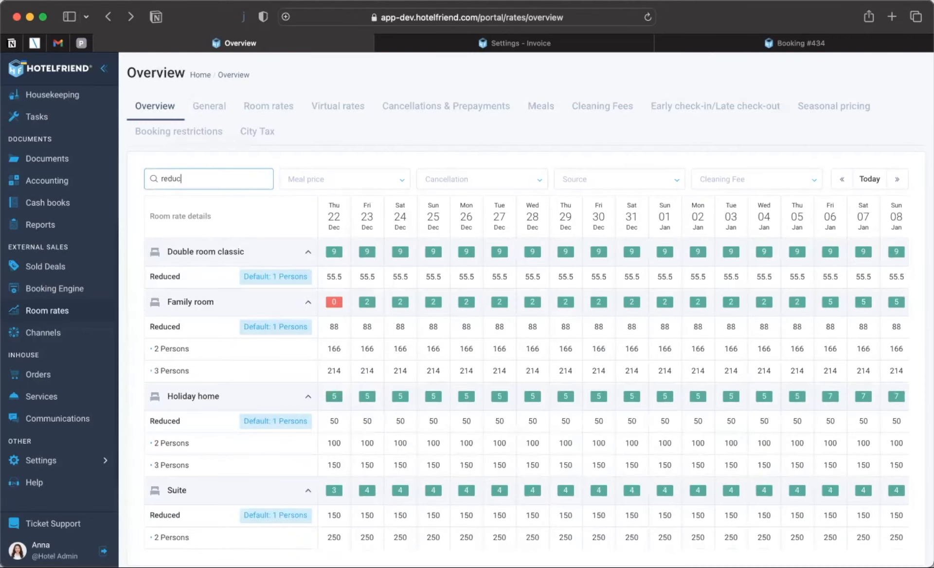
pyautogui.moveTo(179, 281)
pyautogui.press('BackSpace')
pyautogui.press('BackSpace')
pyautogui.press('BackSpace')
pyautogui.press('BackSpace')
pyautogui.press('BackSpace')
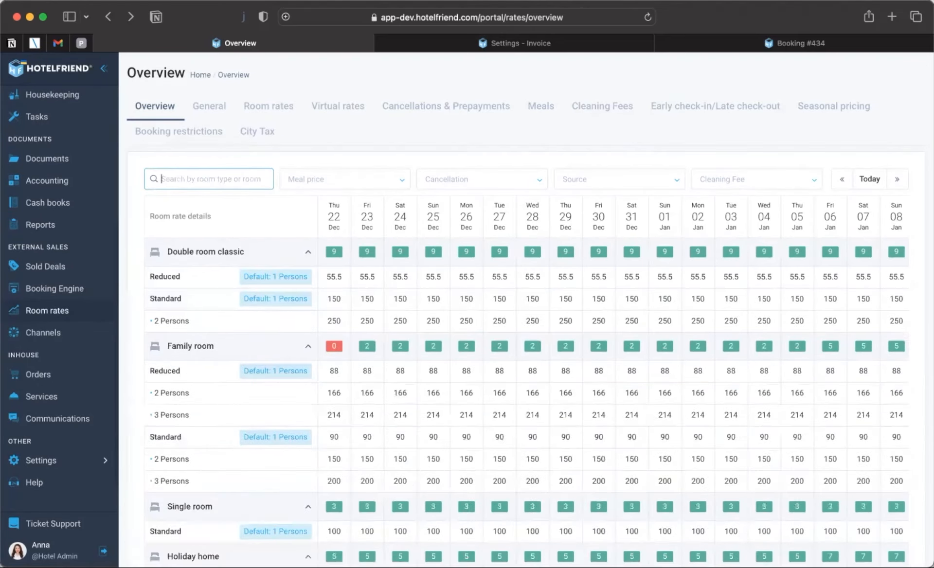
# - Filter the rate overview by the "No meals" meal price, review the matching rates, and remove the filter
pyautogui.click(328, 189)
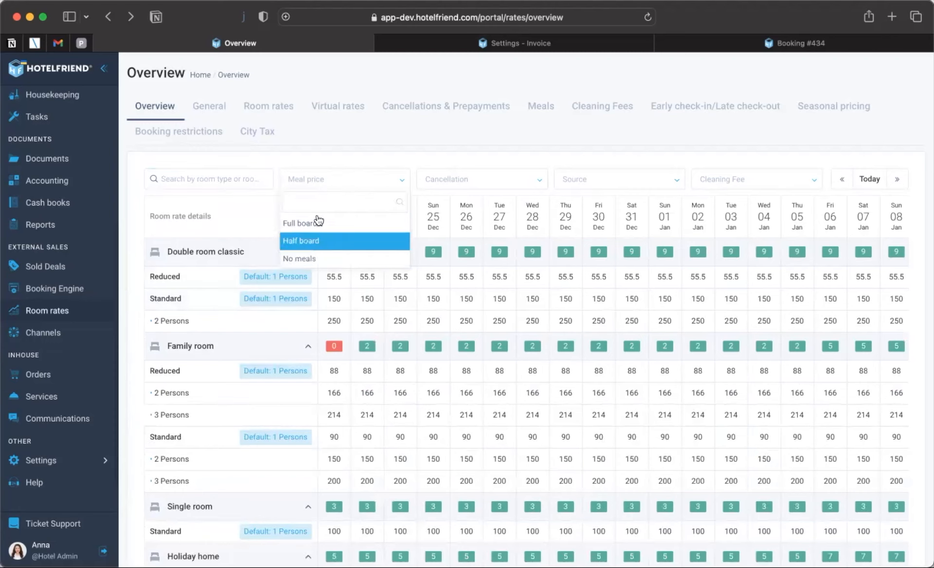
pyautogui.click(309, 259)
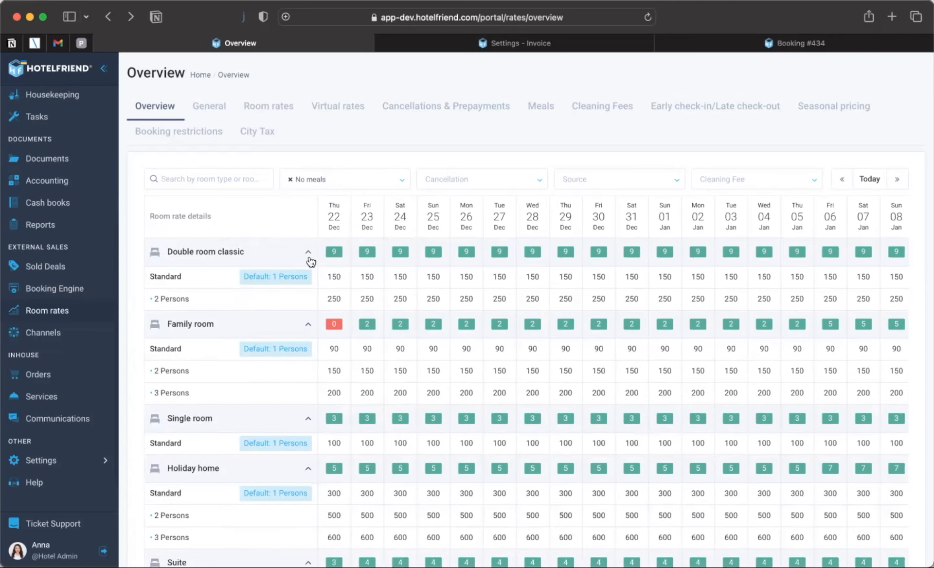
pyautogui.scroll(-1, 297, 324)
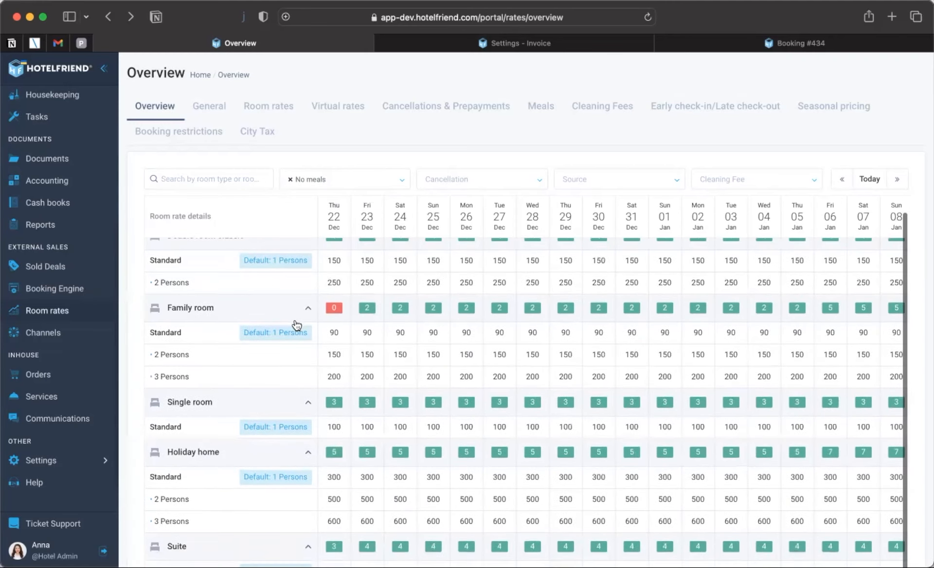
pyautogui.scroll(1, 297, 325)
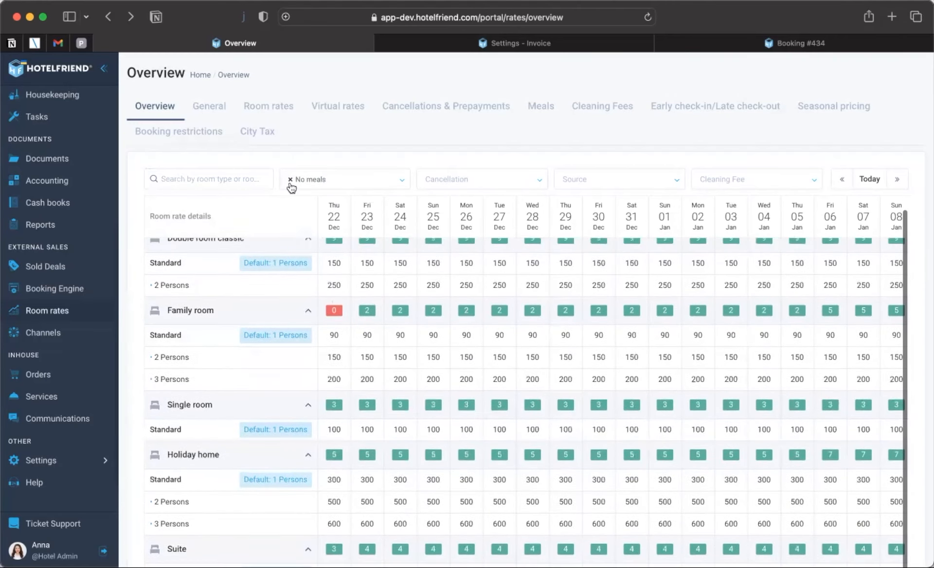
pyautogui.click(290, 180)
# - Filter the rate overview by the cancellation policy "3 days before checkin 100% canc fee", and remove the filter
pyautogui.click(450, 180)
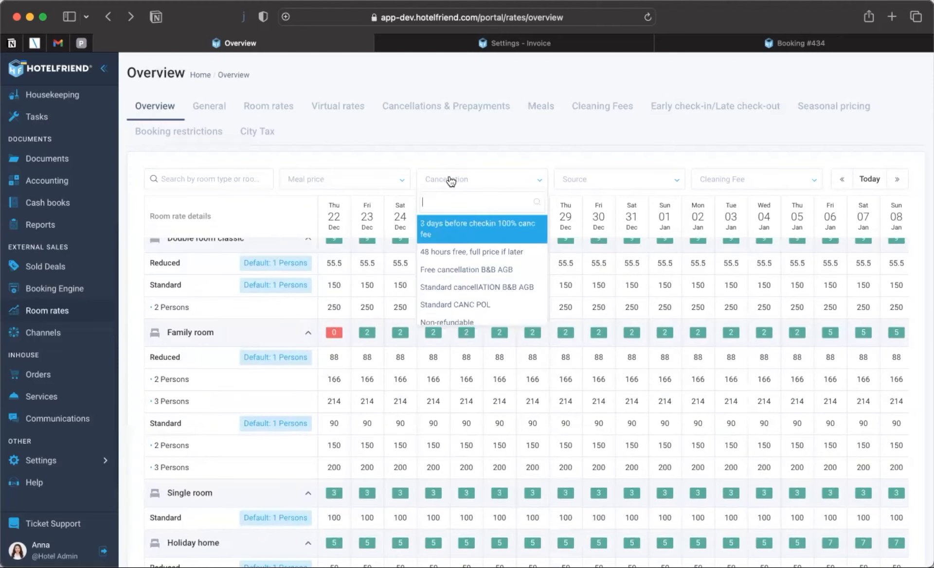
pyautogui.click(453, 235)
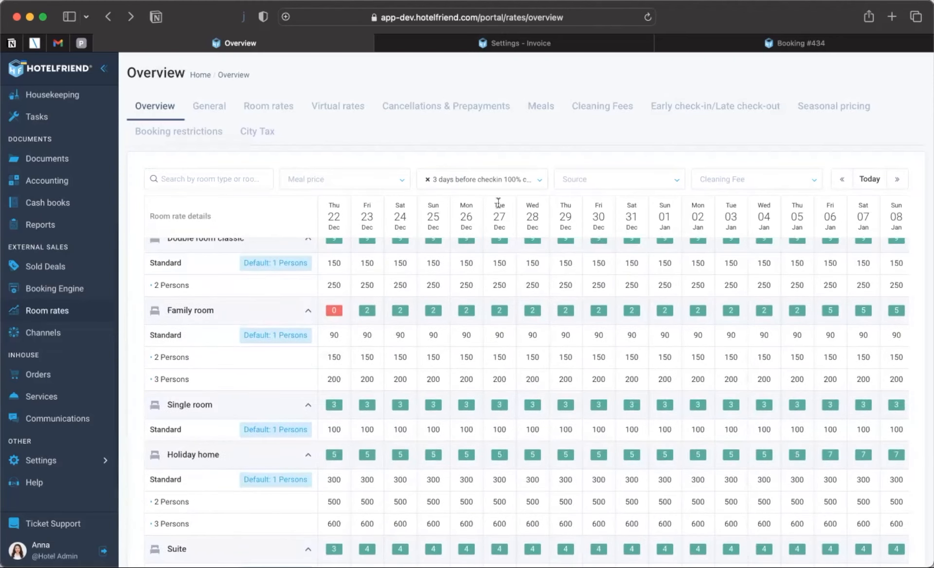
pyautogui.click(427, 180)
# - Filter the rate overview by the source Reception and then by Booking Engine, removing each filter after viewing
pyautogui.click(568, 181)
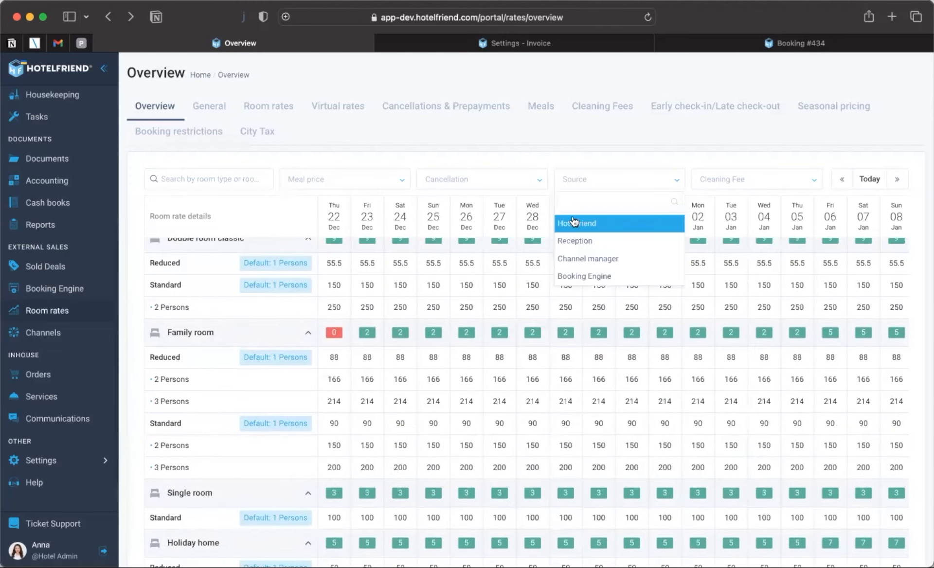
pyautogui.click(582, 241)
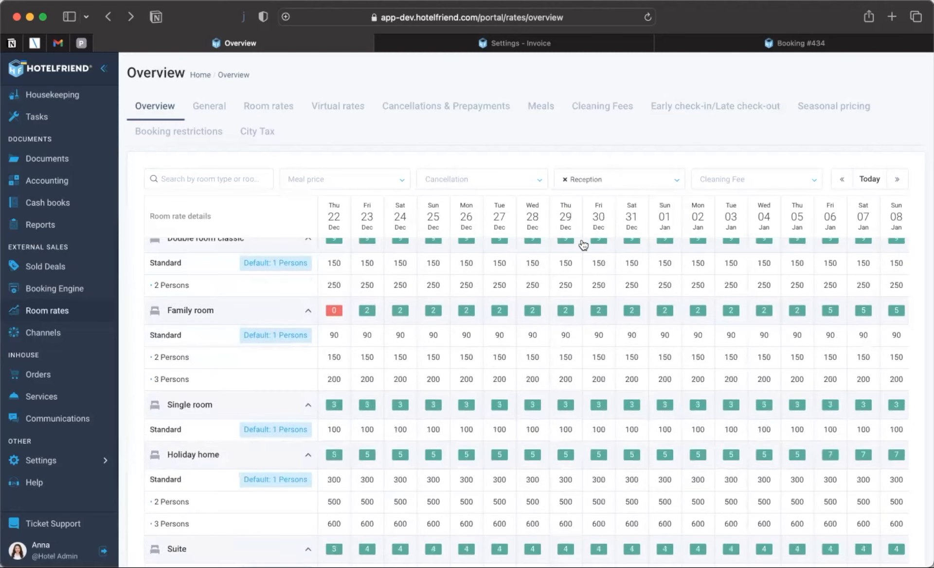
pyautogui.click(564, 180)
pyautogui.click(595, 188)
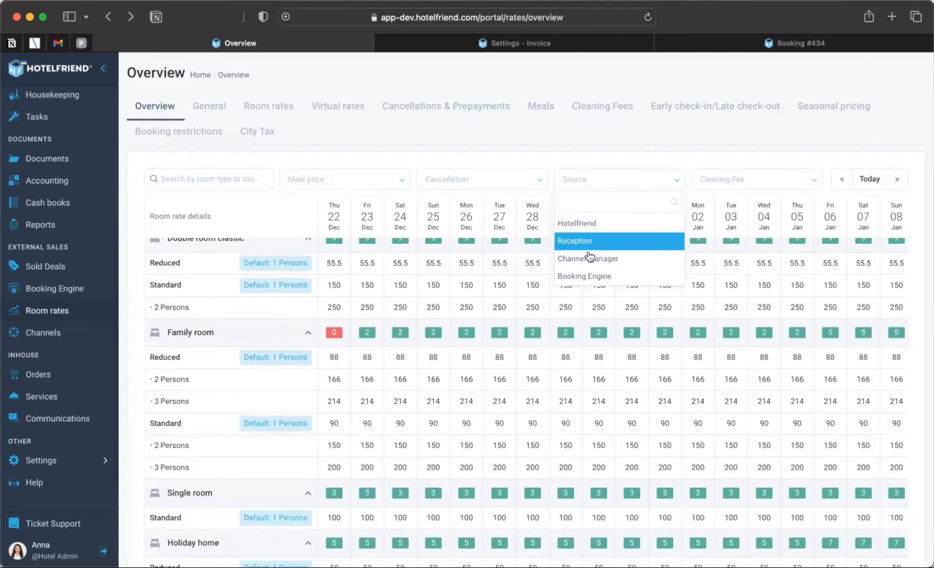
pyautogui.click(586, 274)
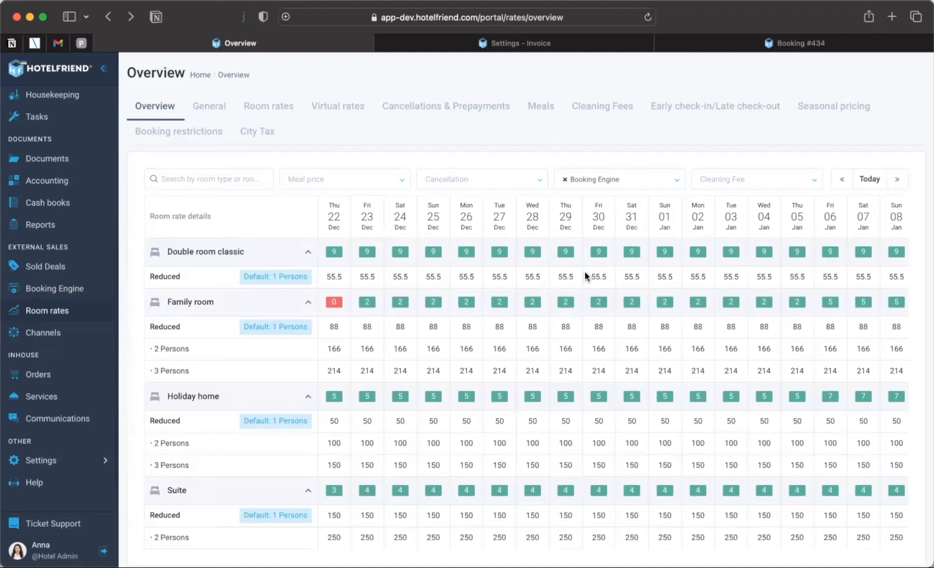
pyautogui.click(564, 180)
# - Check the available options of the cleaning fee filter without applying any
pyautogui.click(738, 159)
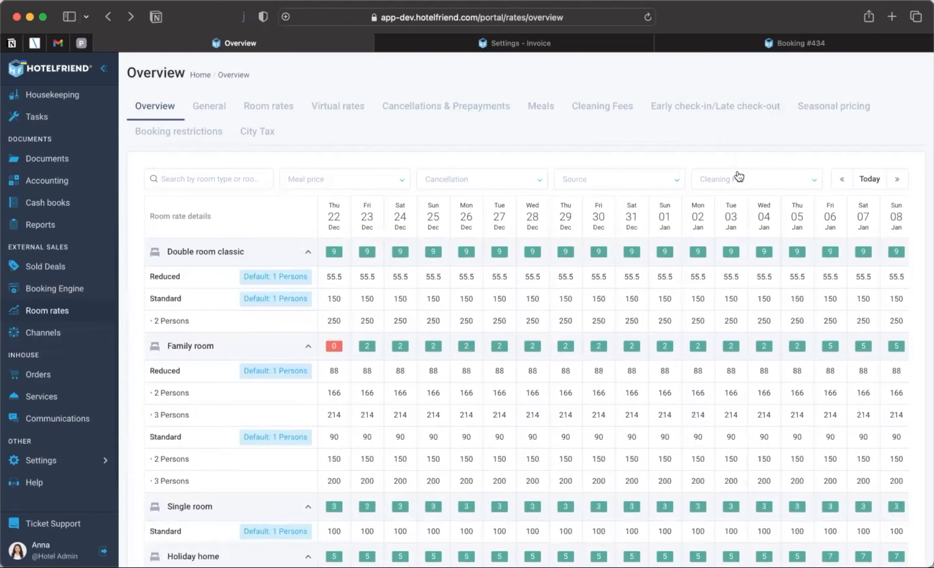
pyautogui.click(739, 176)
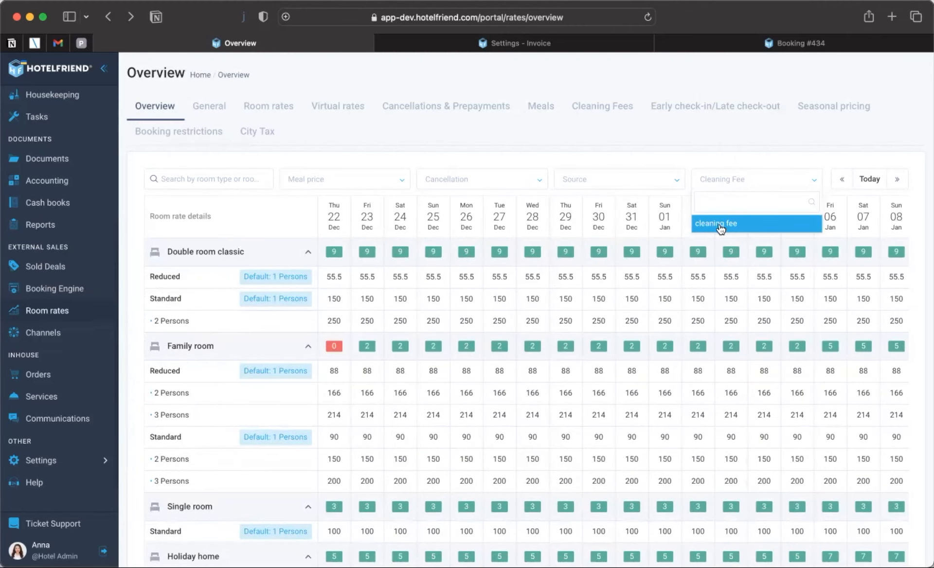
pyautogui.click(685, 149)
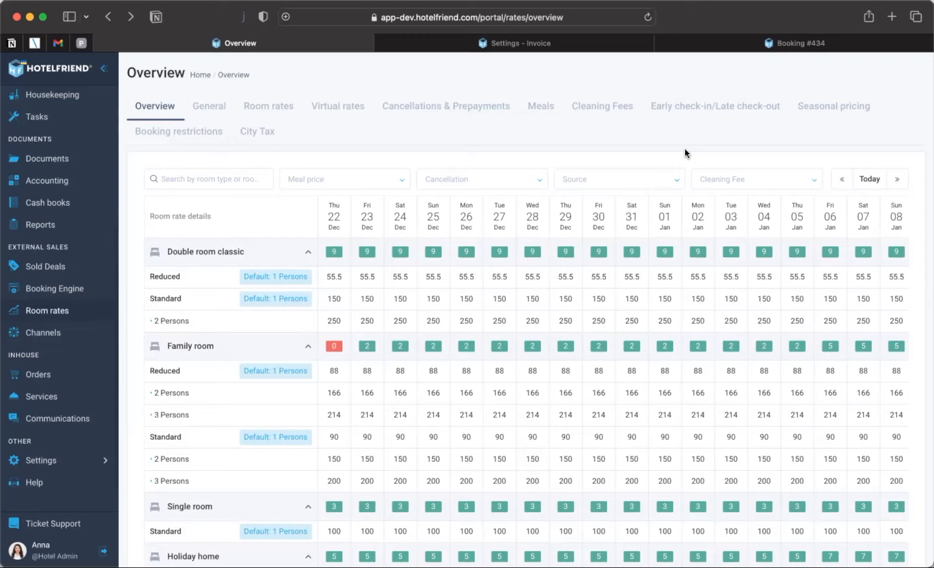
# - Switch to the invoice settings page and examine the guest, hotel, company and invoice info display options
pyautogui.click(550, 43)
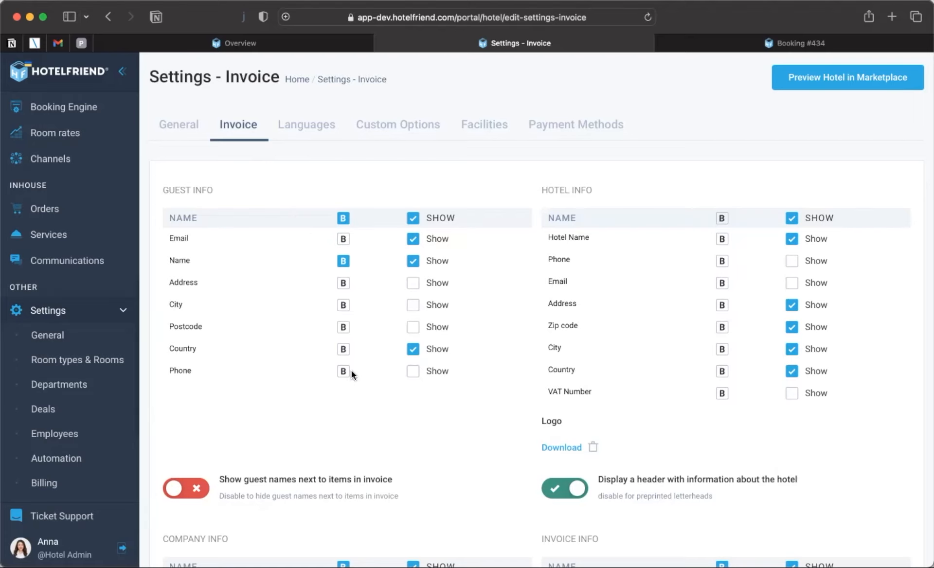
pyautogui.scroll(-5, 455, 429)
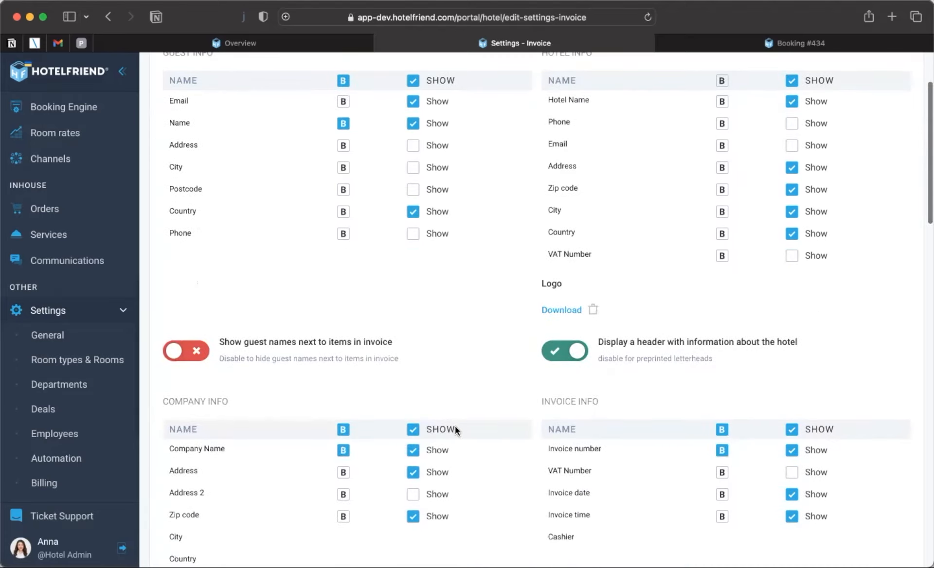
pyautogui.scroll(1, 456, 430)
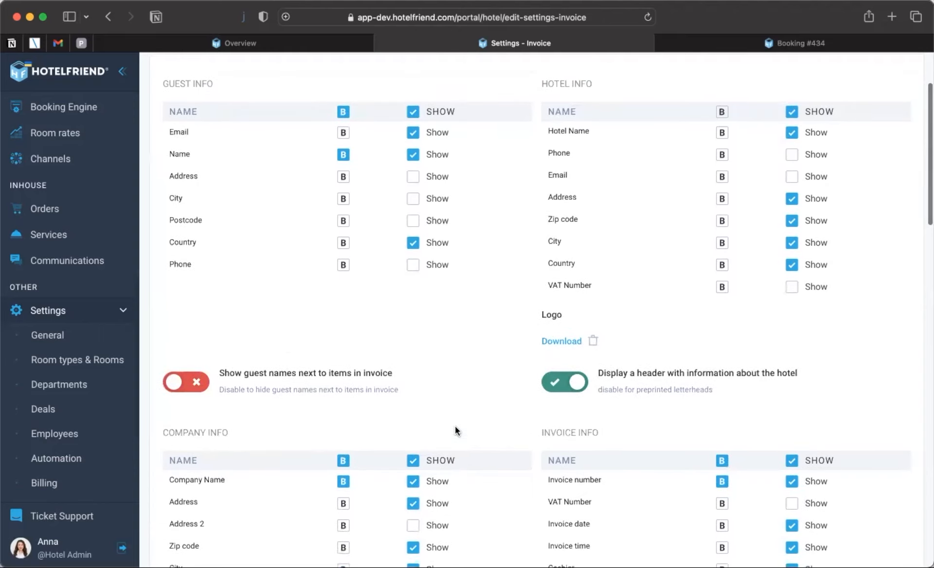
pyautogui.scroll(-1, 455, 429)
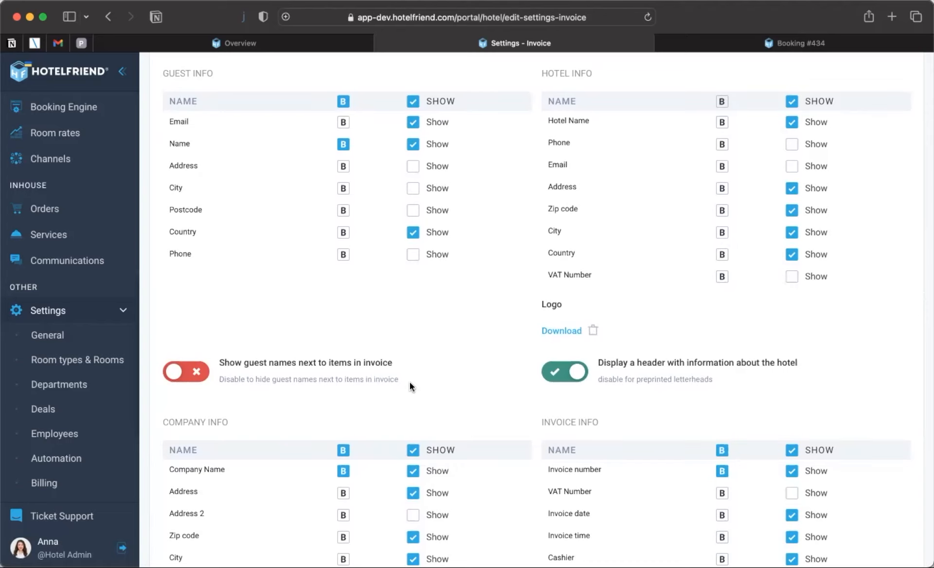
pyautogui.scroll(-5, 410, 381)
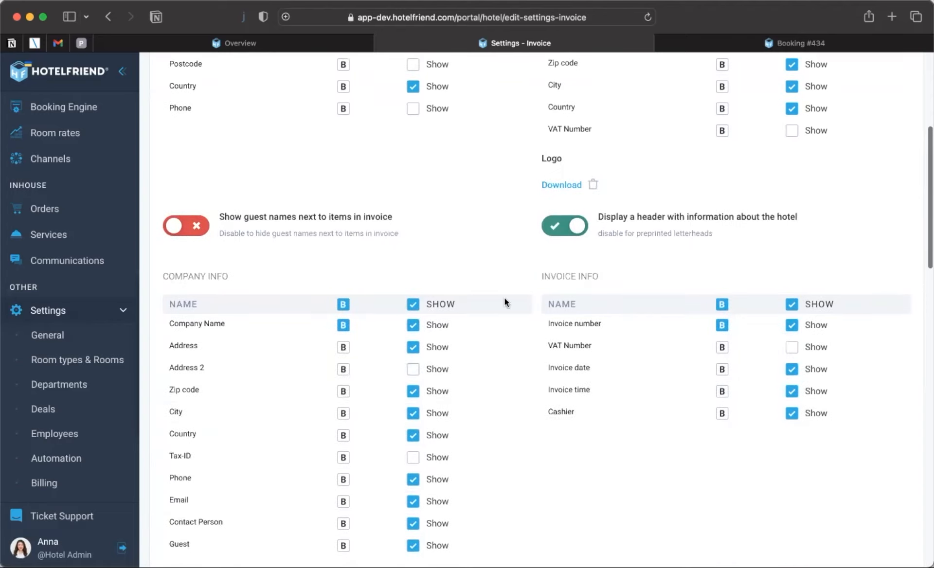
pyautogui.scroll(-7, 529, 271)
pyautogui.scroll(5, 529, 273)
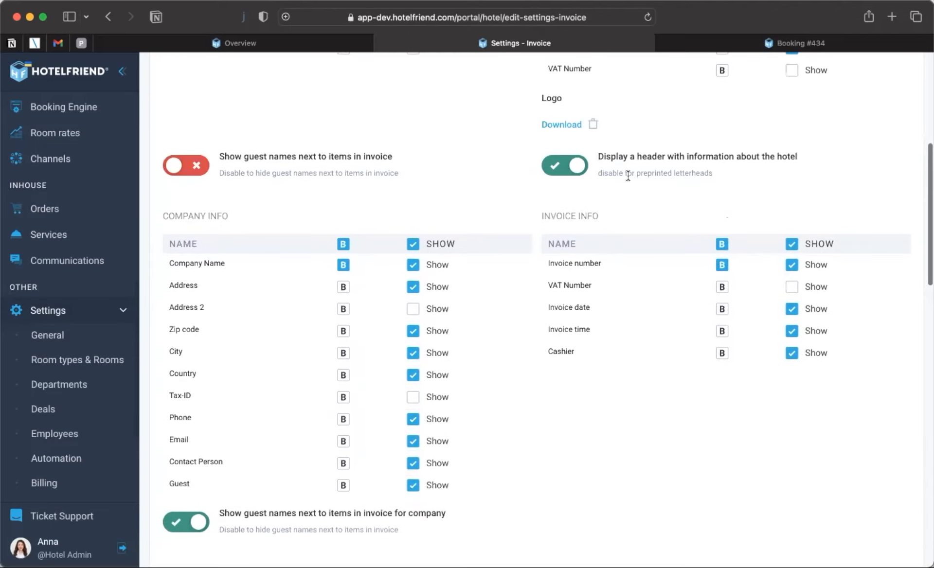
pyautogui.scroll(5, 628, 177)
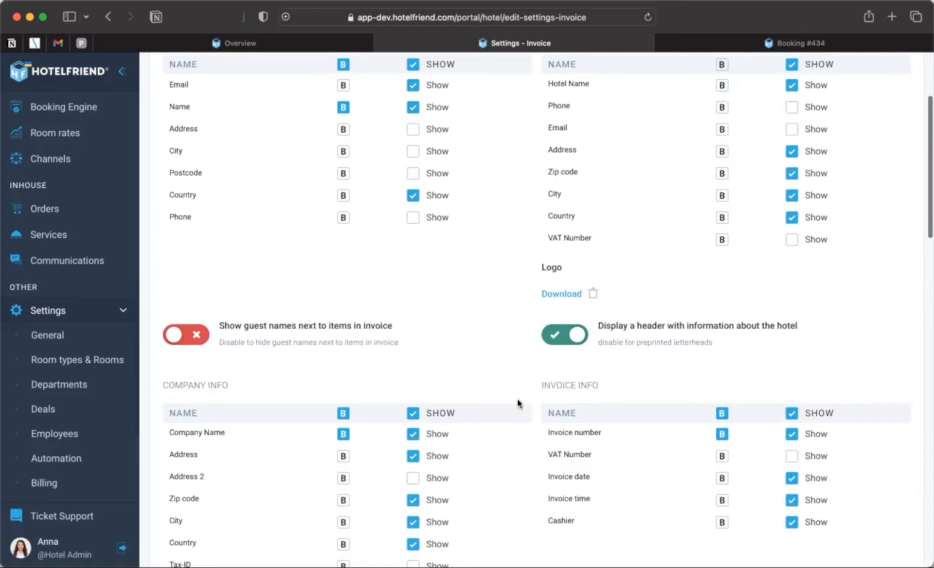
pyautogui.scroll(-10, 524, 302)
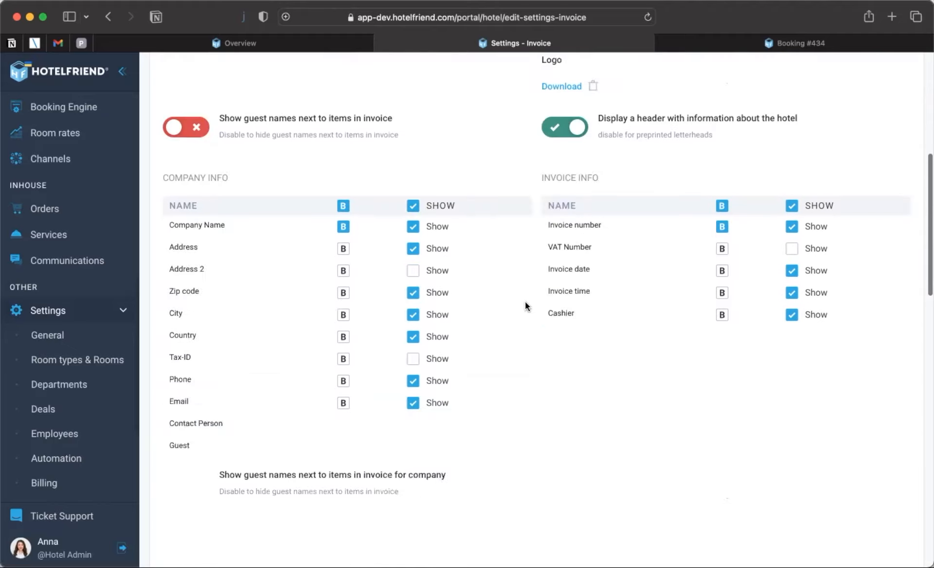
# - Switch the invoice template language to German to view its texts, and return it to English
pyautogui.scroll(-5, 525, 302)
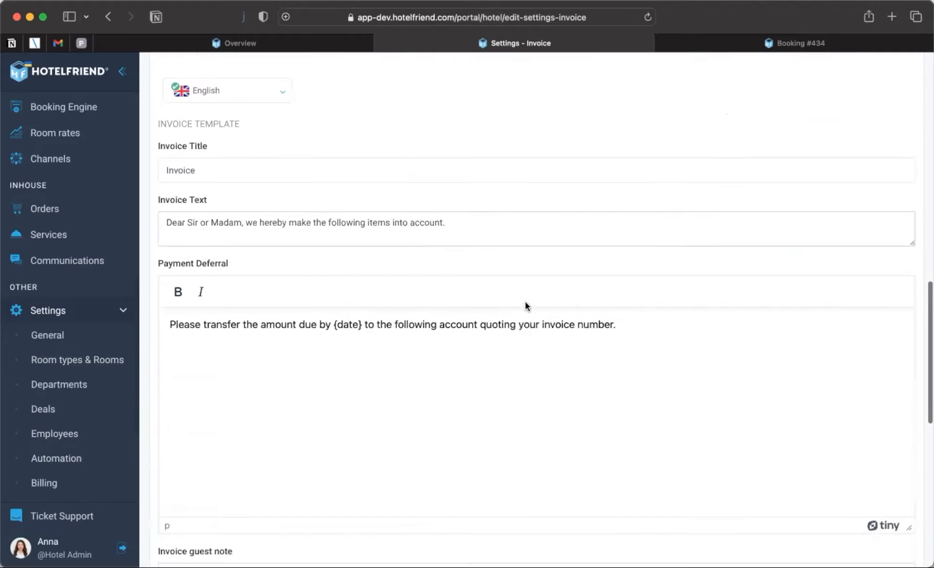
pyautogui.scroll(2, 526, 302)
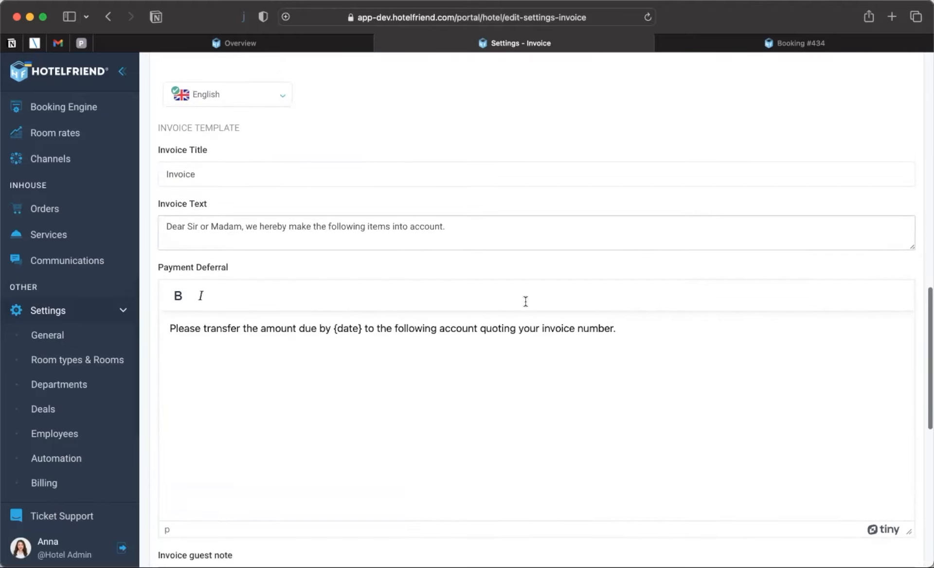
pyautogui.click(282, 142)
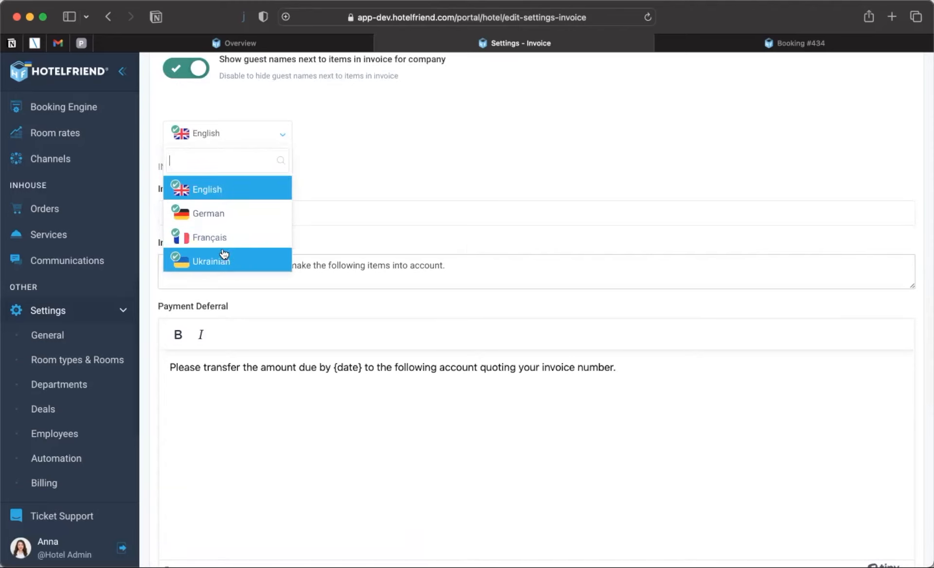
pyautogui.click(248, 217)
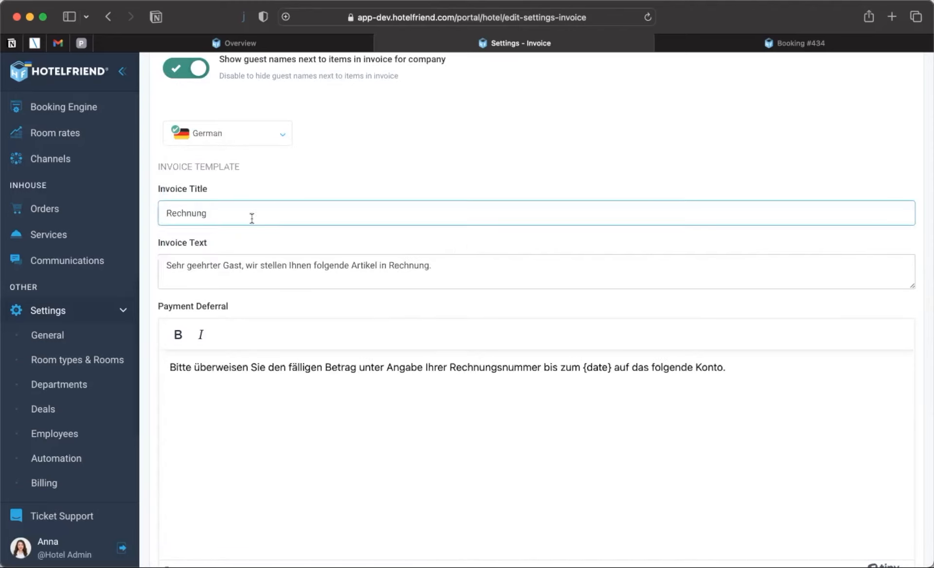
pyautogui.click(277, 133)
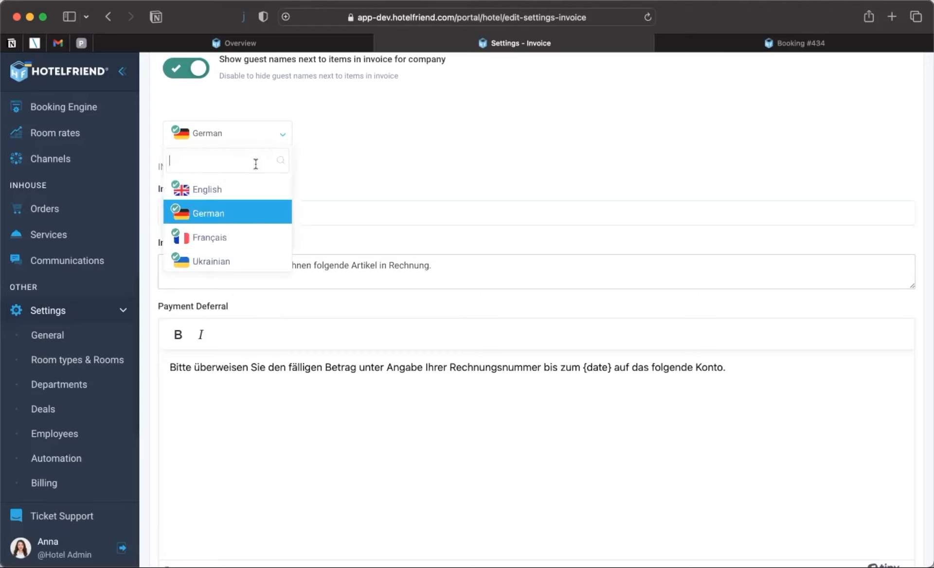
pyautogui.click(246, 190)
# - Set the Hotel Name in the hotel info section to appear in bold on invoices
pyautogui.scroll(5, 381, 152)
pyautogui.scroll(10, 380, 151)
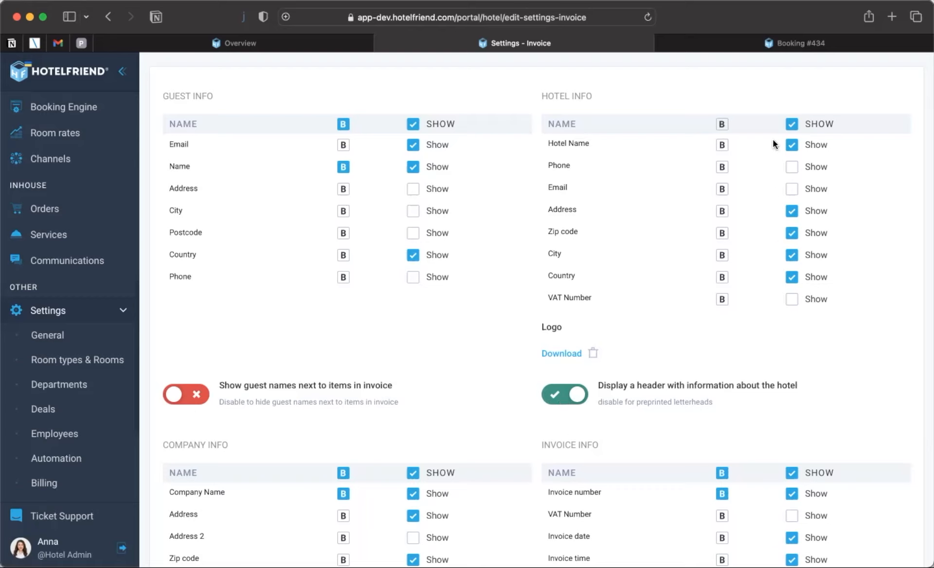
pyautogui.click(721, 146)
# - Review the company and invoice info options, save the invoice settings, and dismiss the notification
pyautogui.scroll(-5, 521, 442)
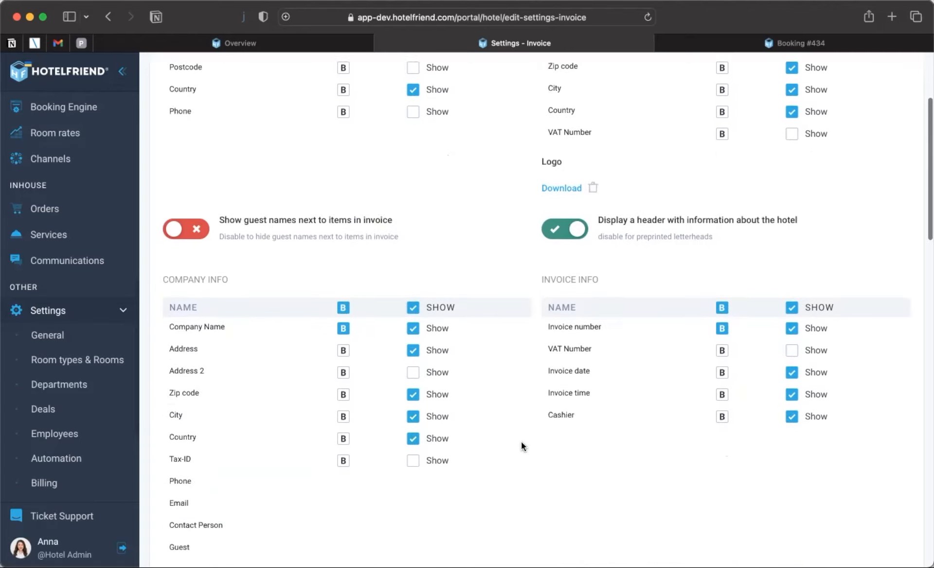
pyautogui.scroll(5, 521, 441)
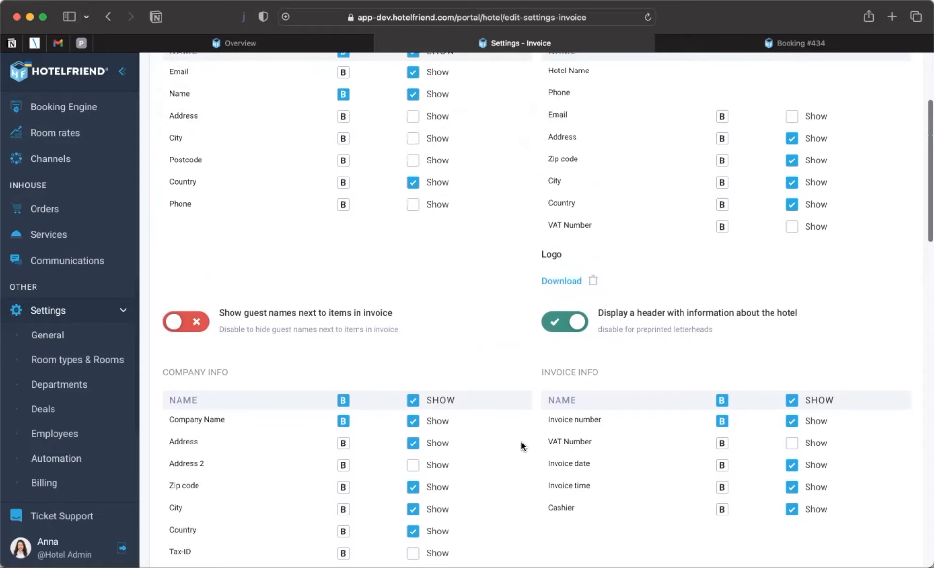
pyautogui.scroll(3, 521, 442)
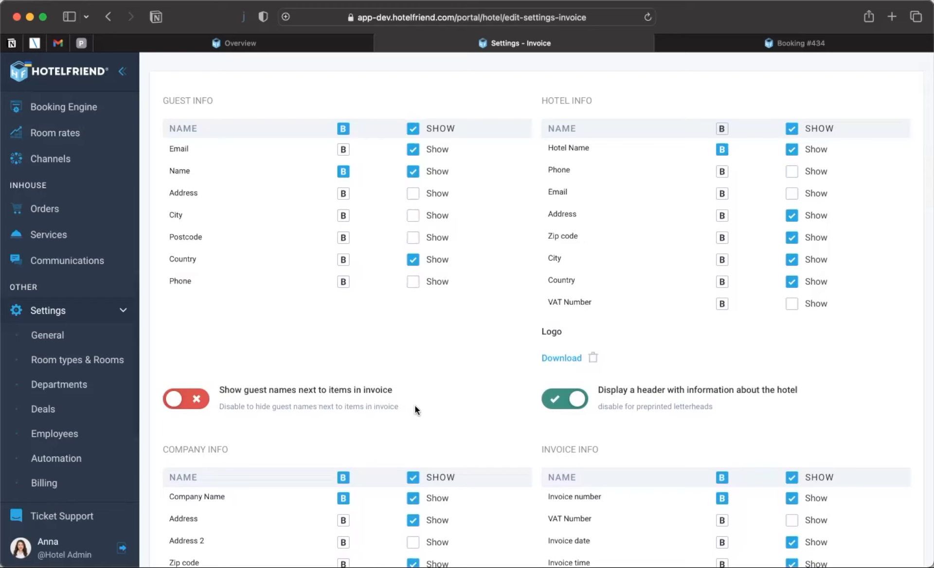
pyautogui.scroll(-5, 415, 409)
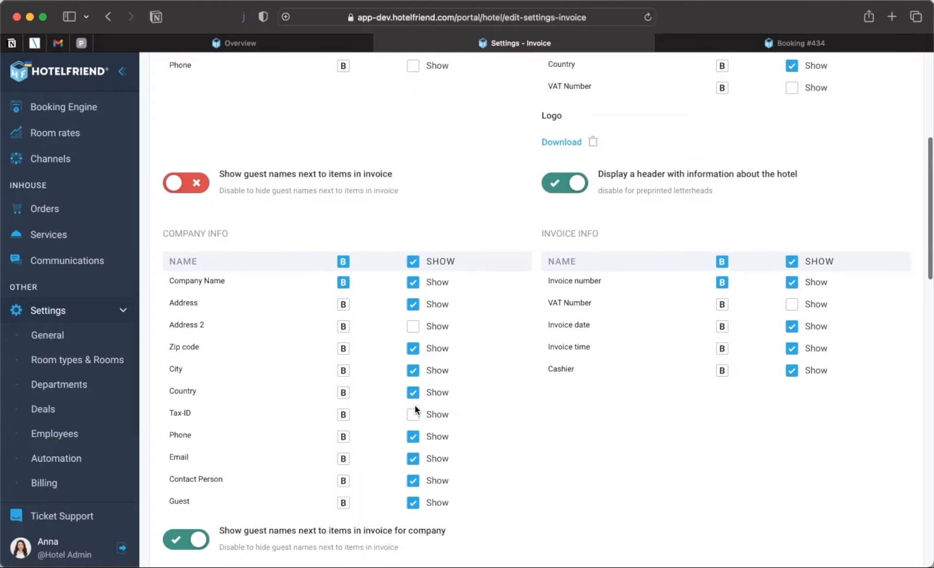
pyautogui.scroll(-2, 415, 404)
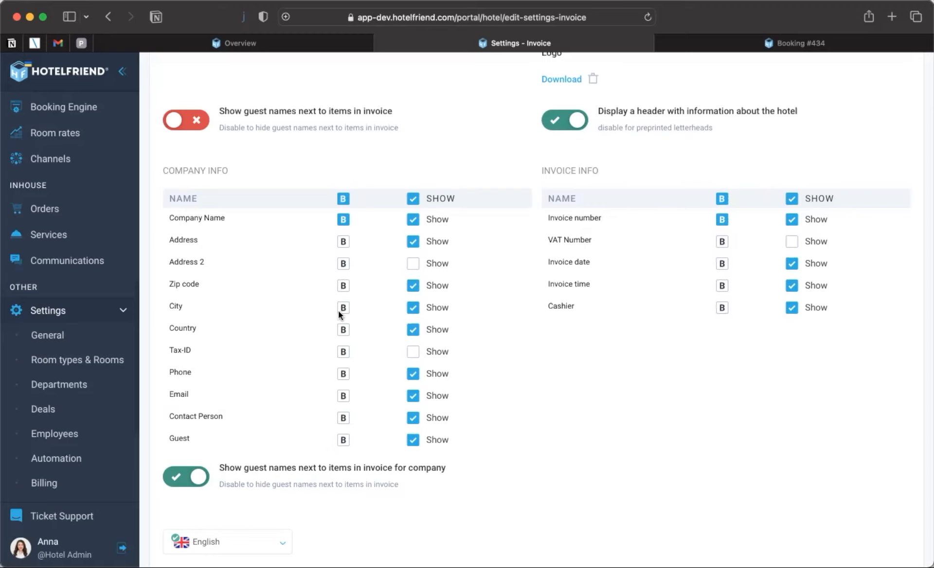
pyautogui.scroll(-20, 479, 493)
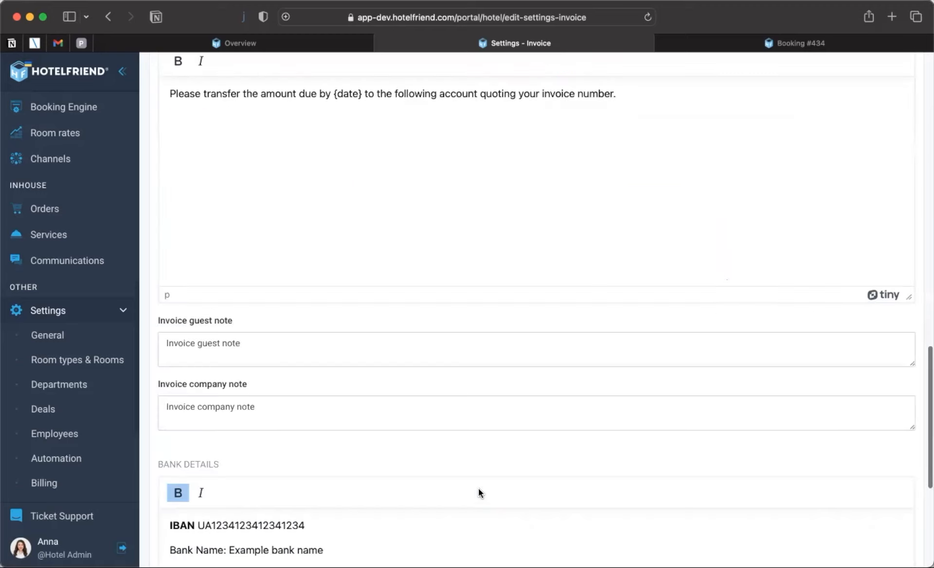
pyautogui.click(569, 507)
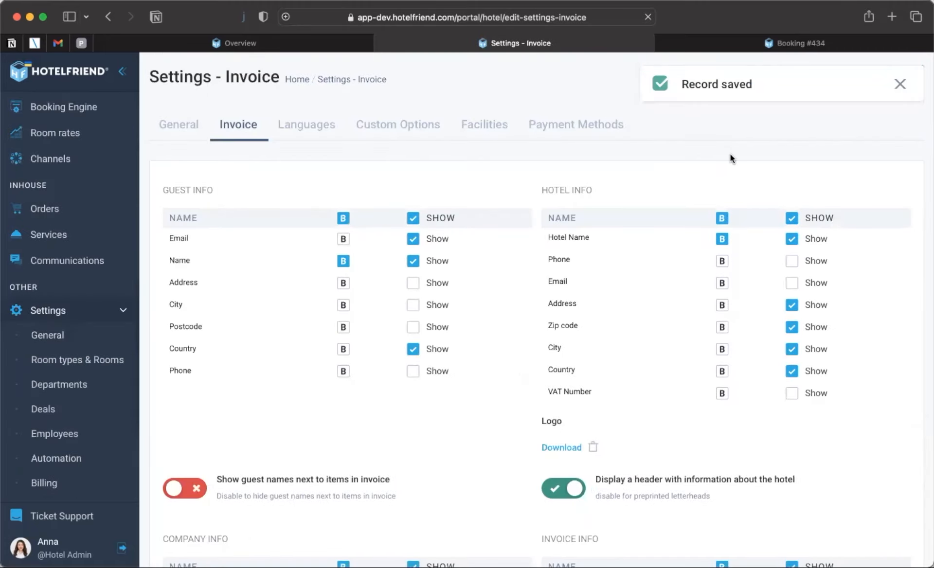
pyautogui.click(899, 86)
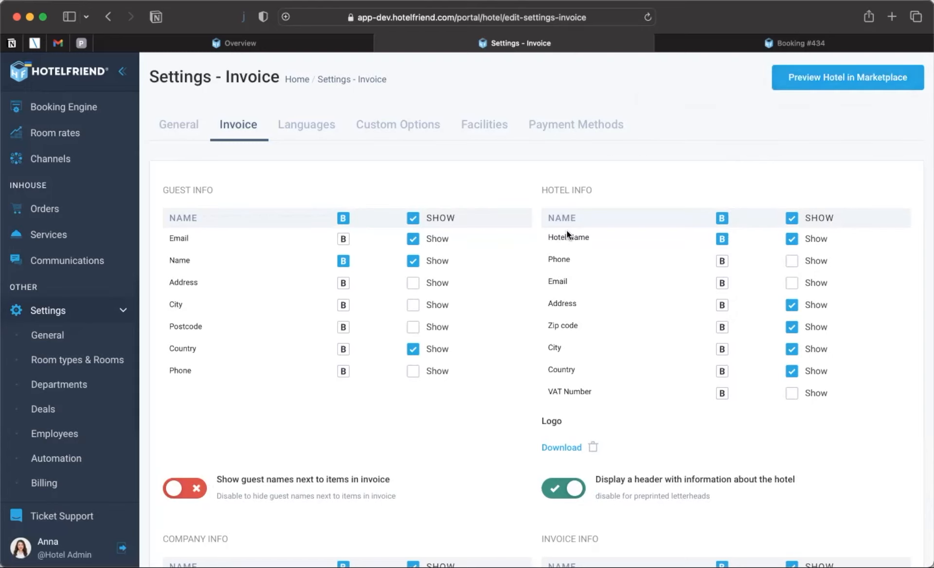
# - Switch to the open booking and examine its full guest list and its charges
pyautogui.click(747, 45)
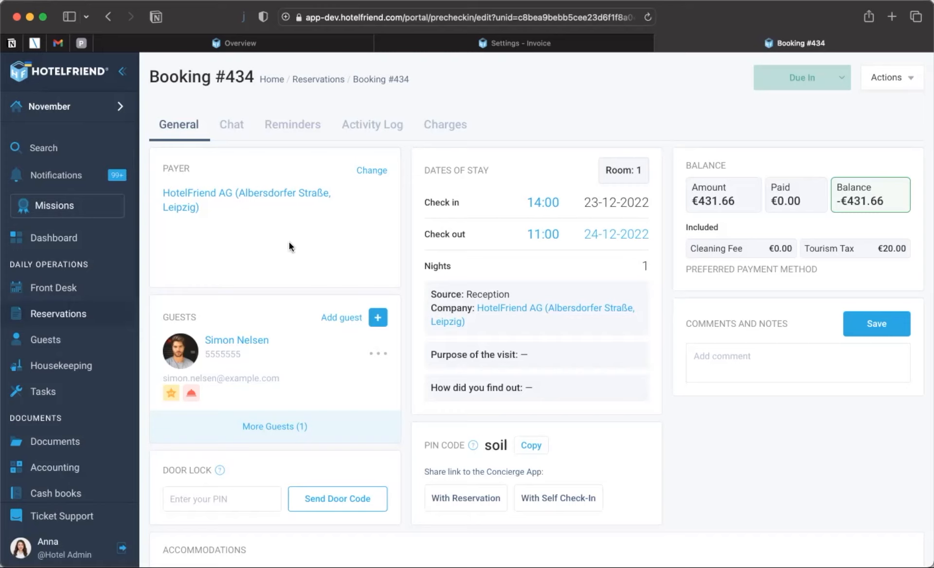
pyautogui.click(219, 427)
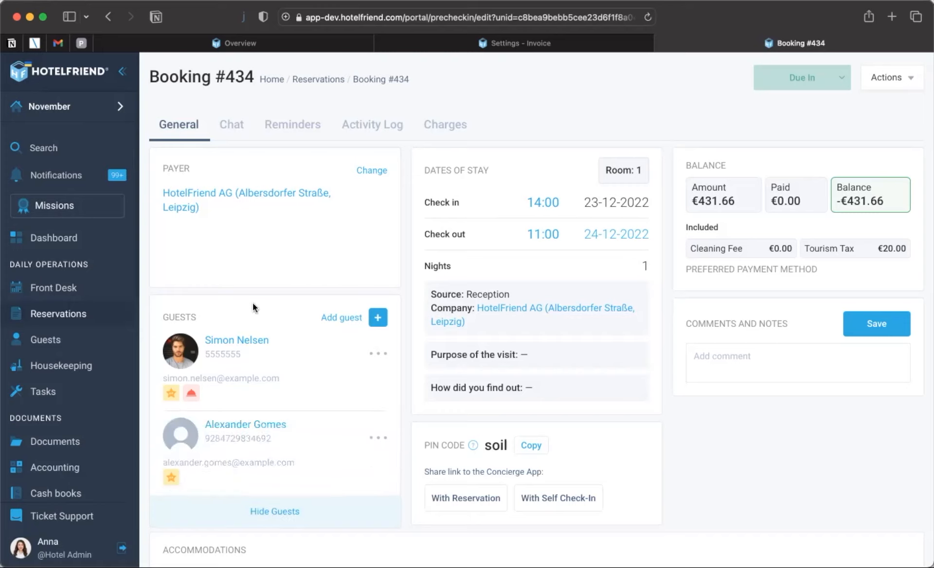
pyautogui.click(267, 508)
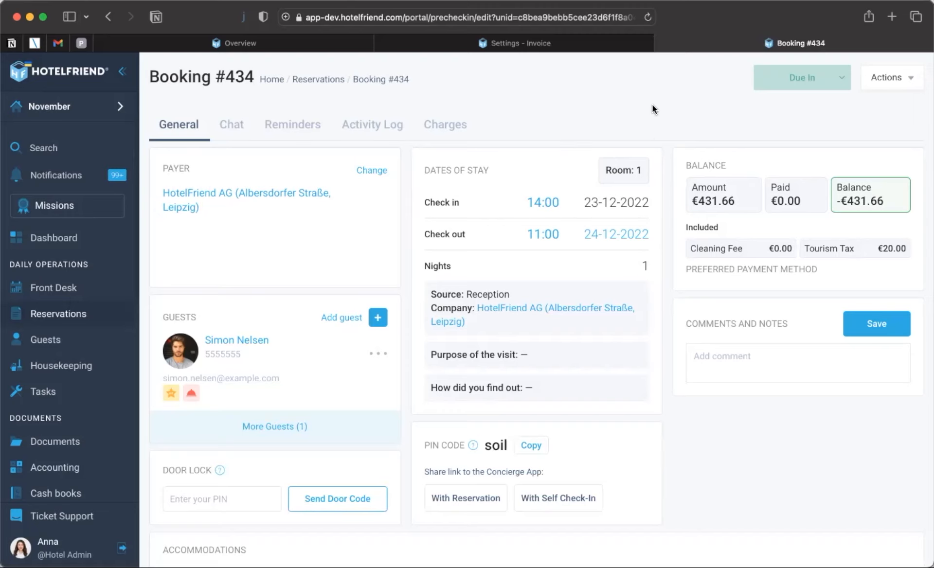
pyautogui.click(444, 128)
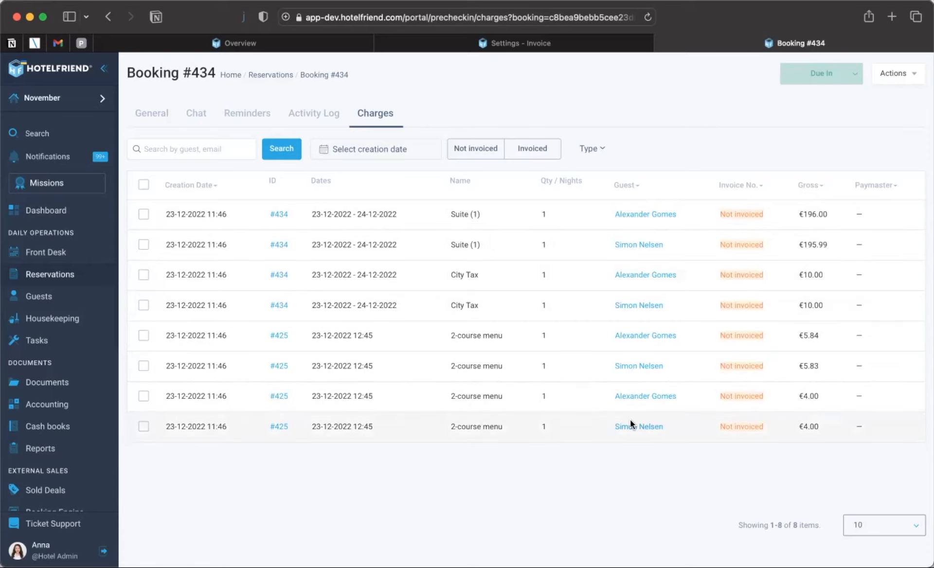
# - Start creating an invoice from the booking's general page, and check the guest filter options without applying any
pyautogui.click(161, 122)
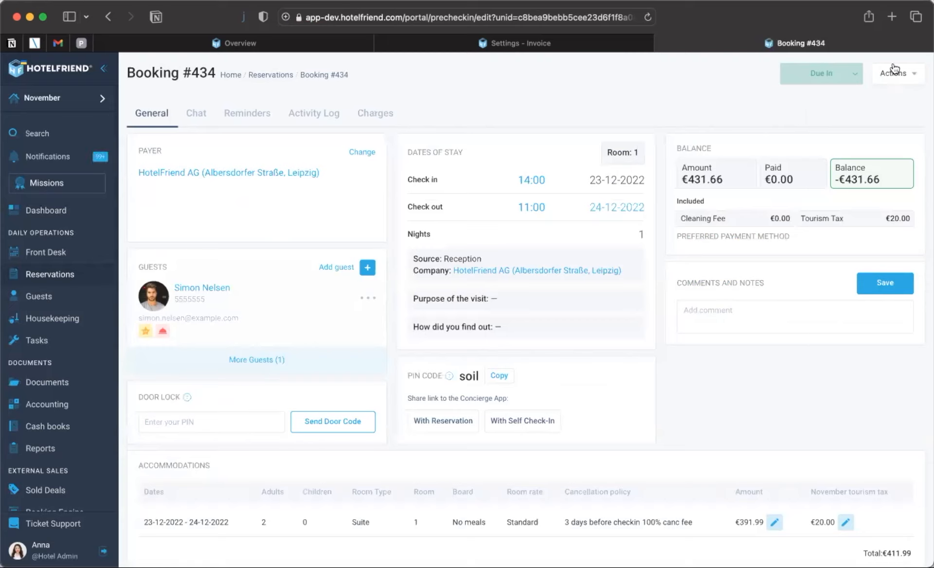
pyautogui.click(894, 70)
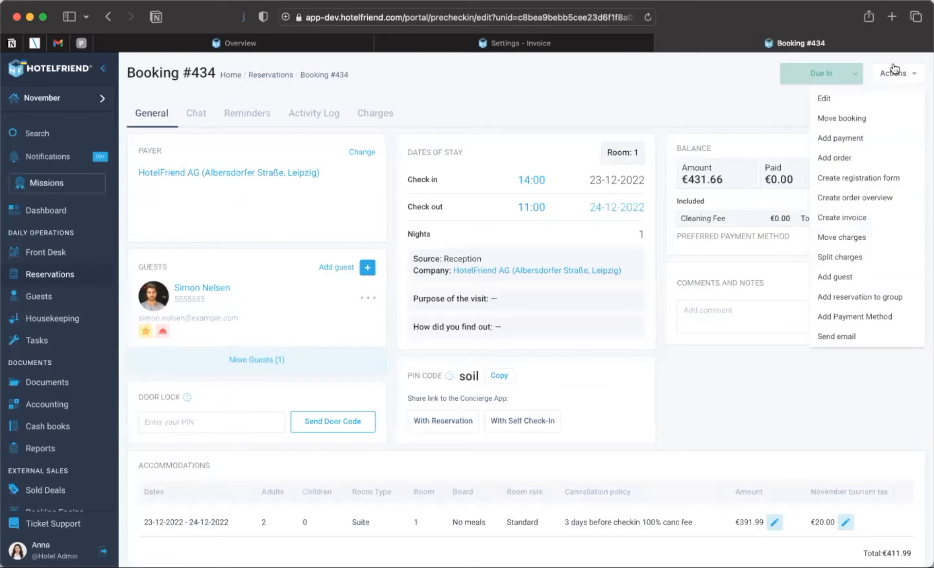
pyautogui.click(842, 217)
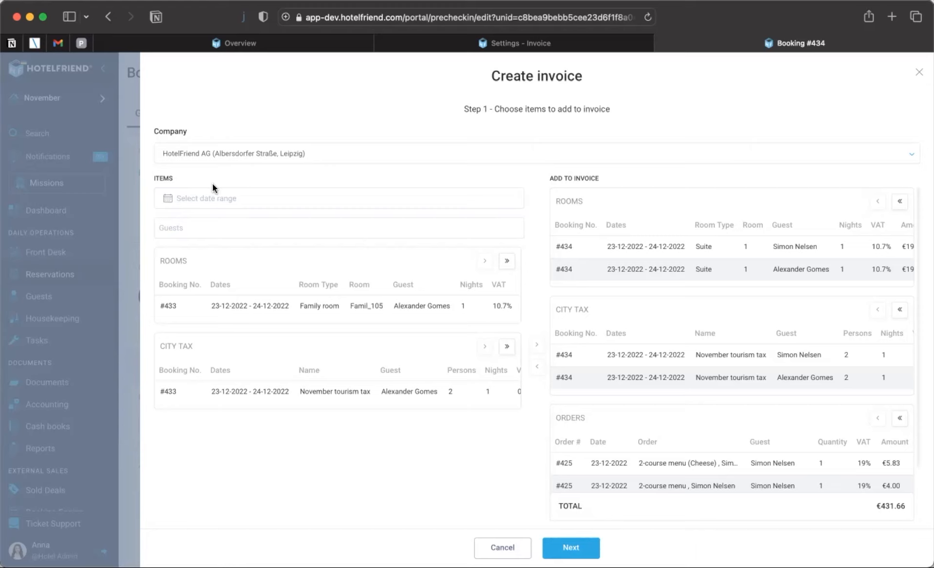
pyautogui.click(179, 226)
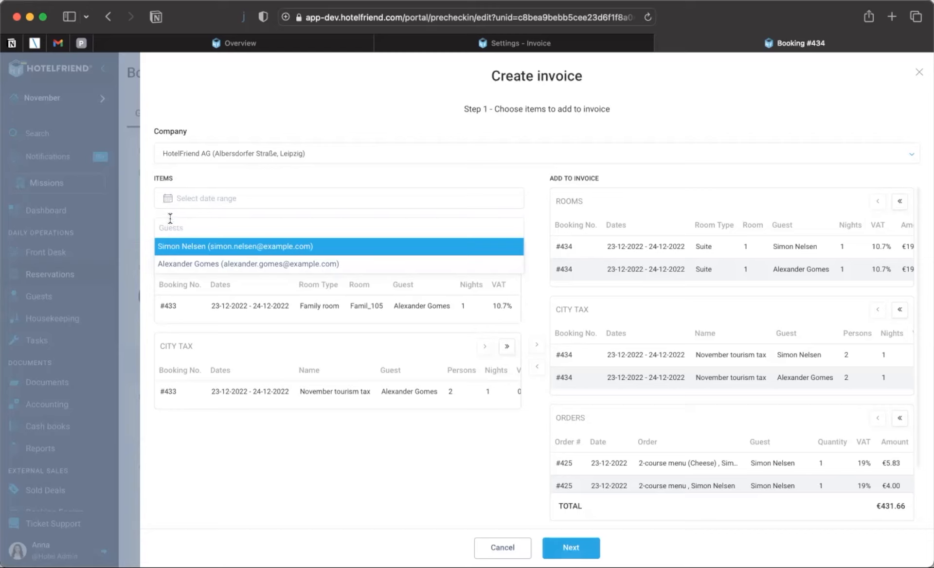
pyautogui.click(153, 212)
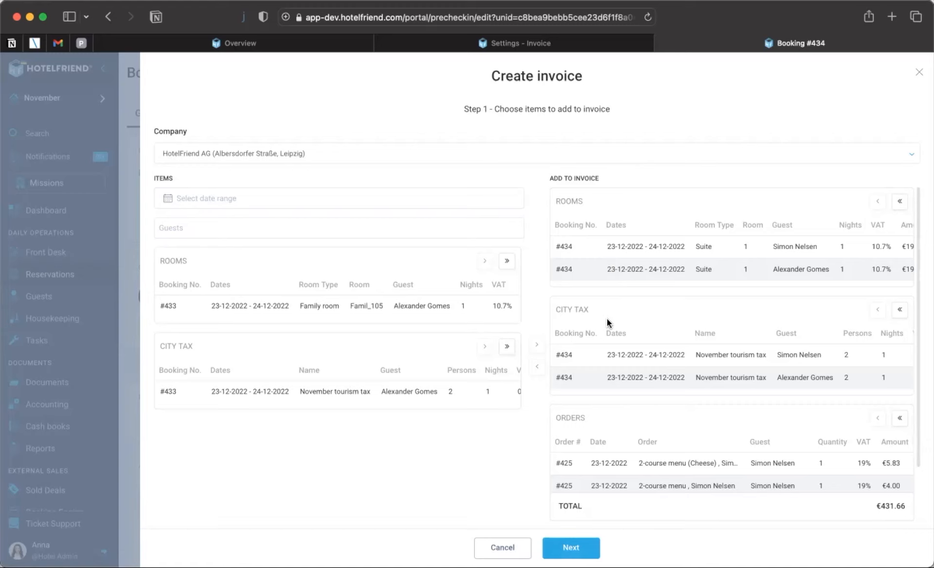
# - Review the rooms, city tax and orders added to the invoice, and proceed to the guest and payment options
pyautogui.scroll(-2, 604, 374)
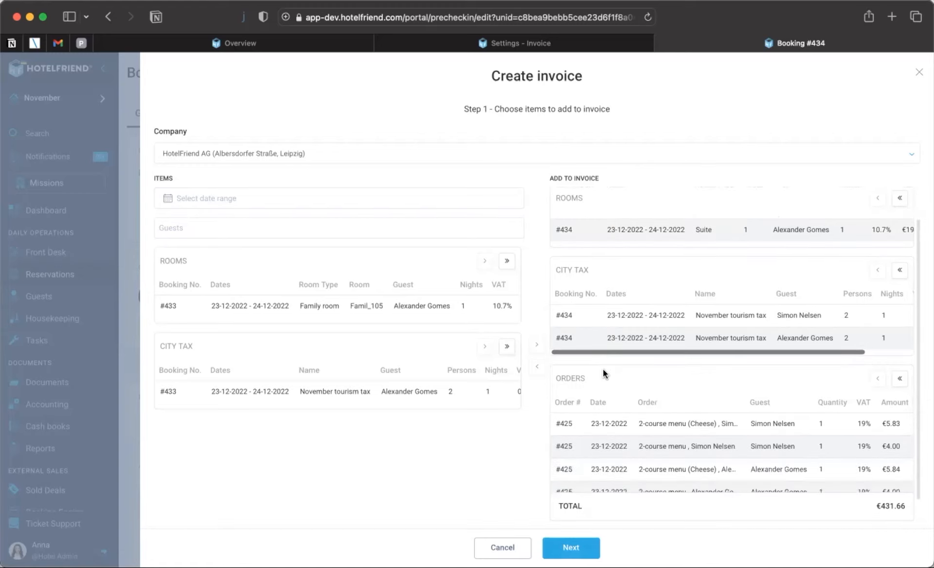
pyautogui.scroll(-1, 604, 373)
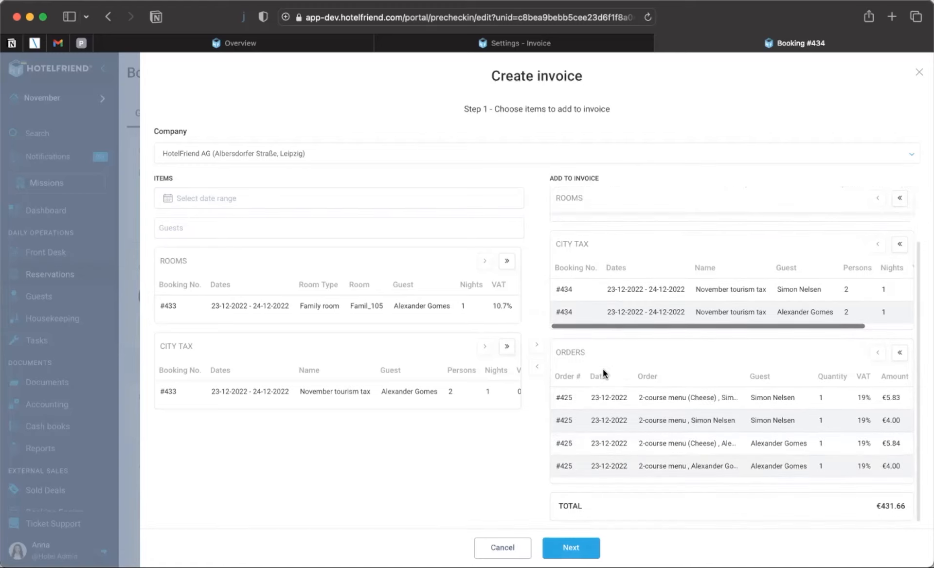
pyautogui.scroll(3, 651, 349)
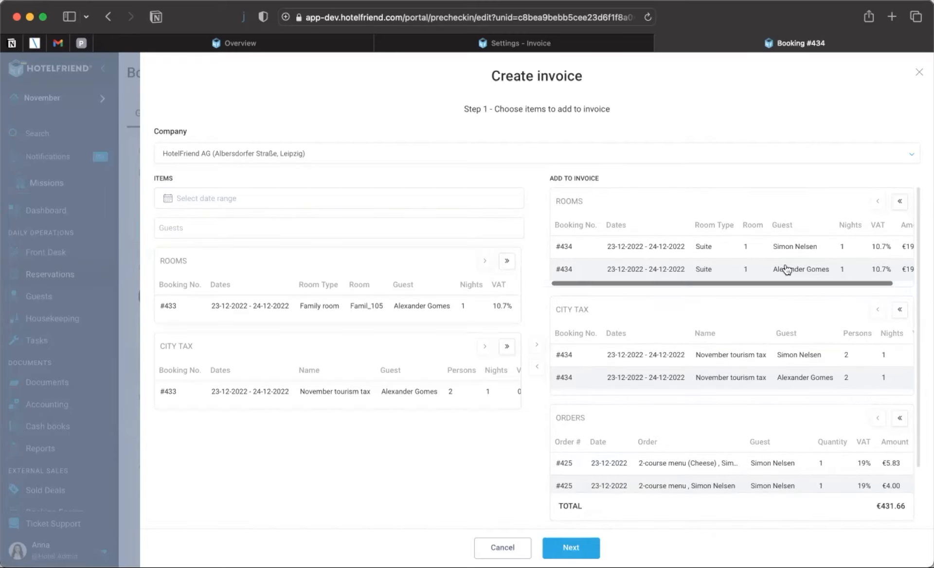
pyautogui.hscroll(2, 785, 267)
pyautogui.hscroll(2, 791, 379)
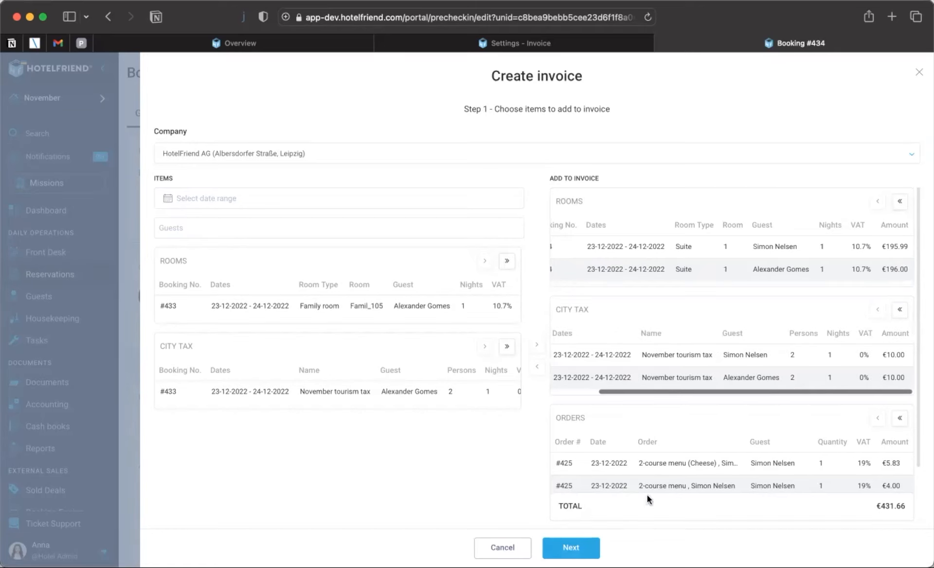
pyautogui.click(589, 547)
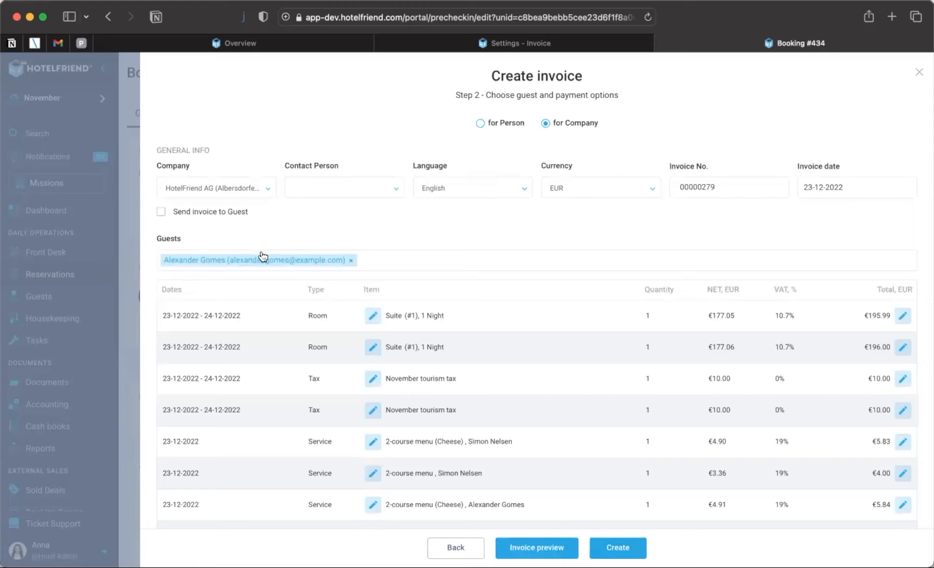
# - Search for the booking's other guest by "sim" and add that guest to the company invoice
pyautogui.click(369, 260)
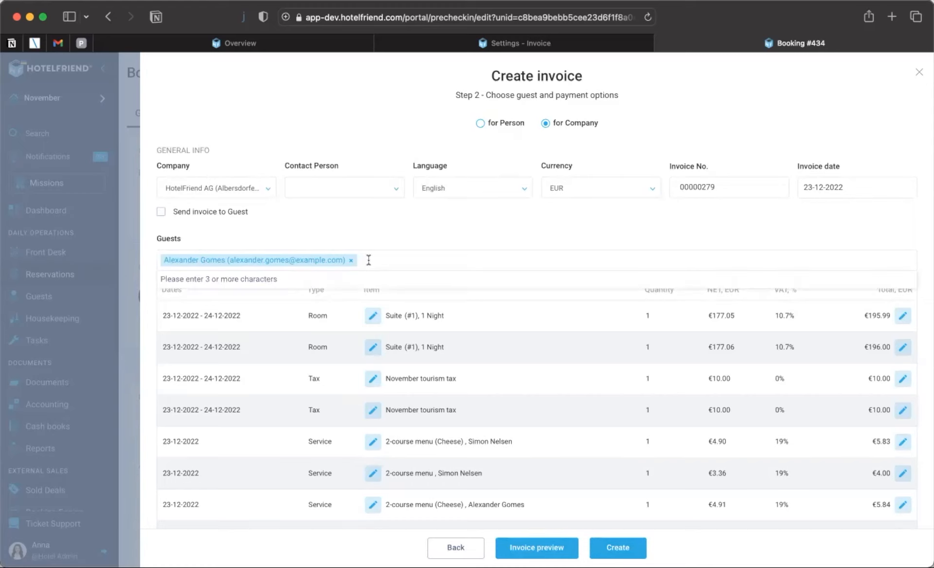
pyautogui.write('sim')
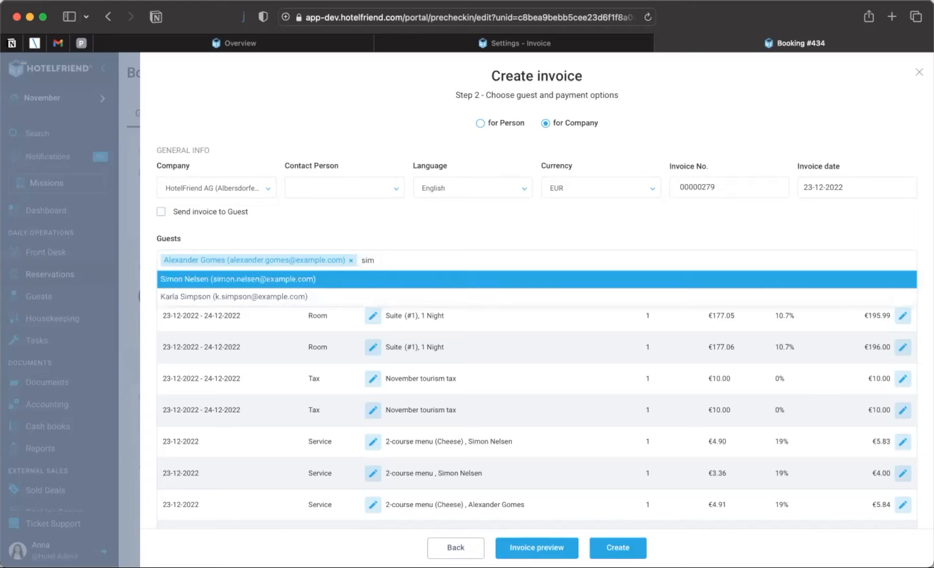
pyautogui.press('Return')
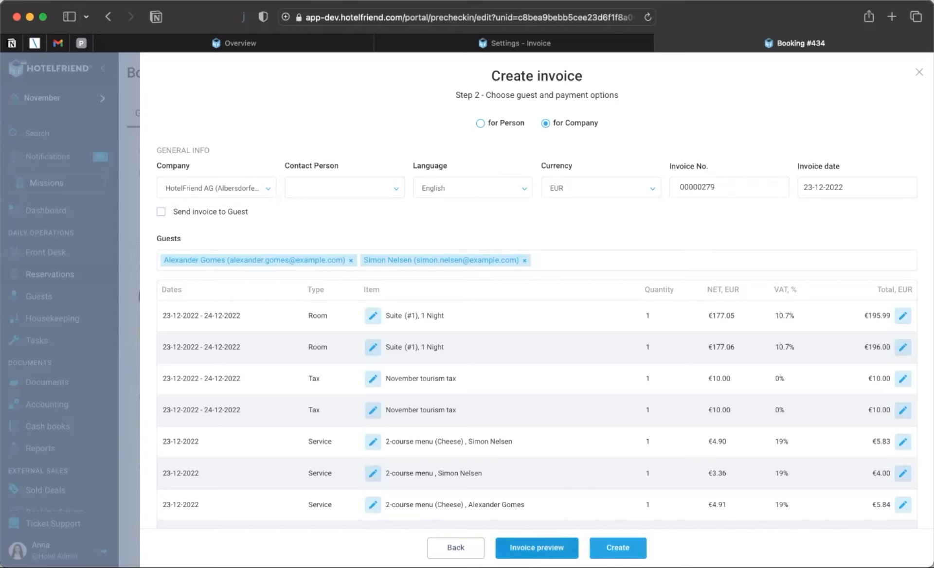
# - Generate the invoice preview, allow its blocked pop-up to open, and zoom out to view more of the document
pyautogui.click(531, 549)
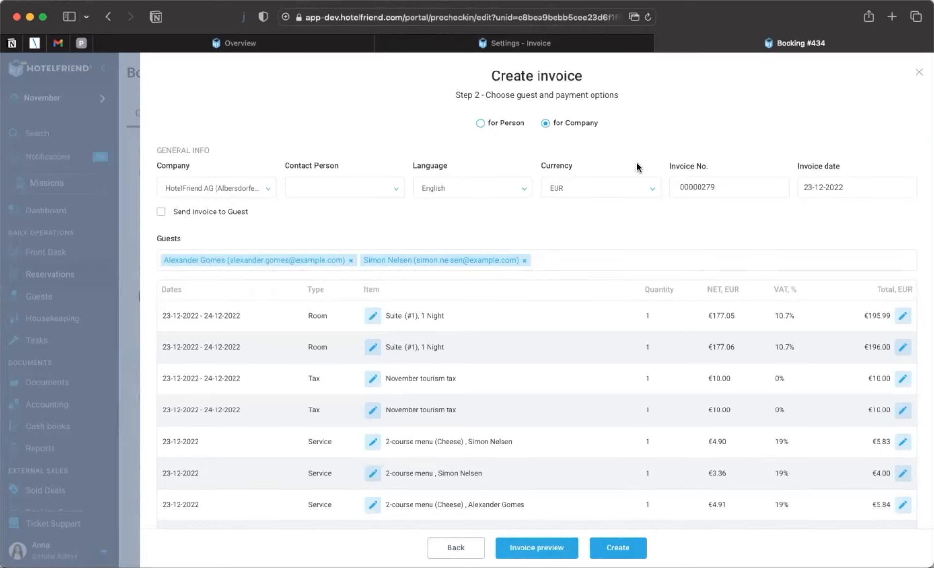
pyautogui.click(634, 17)
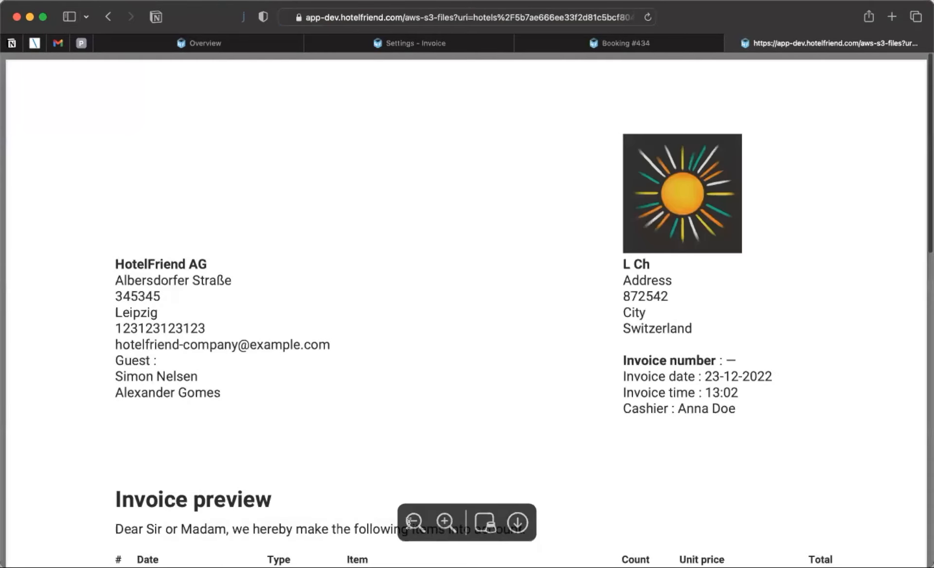
pyautogui.click(411, 523)
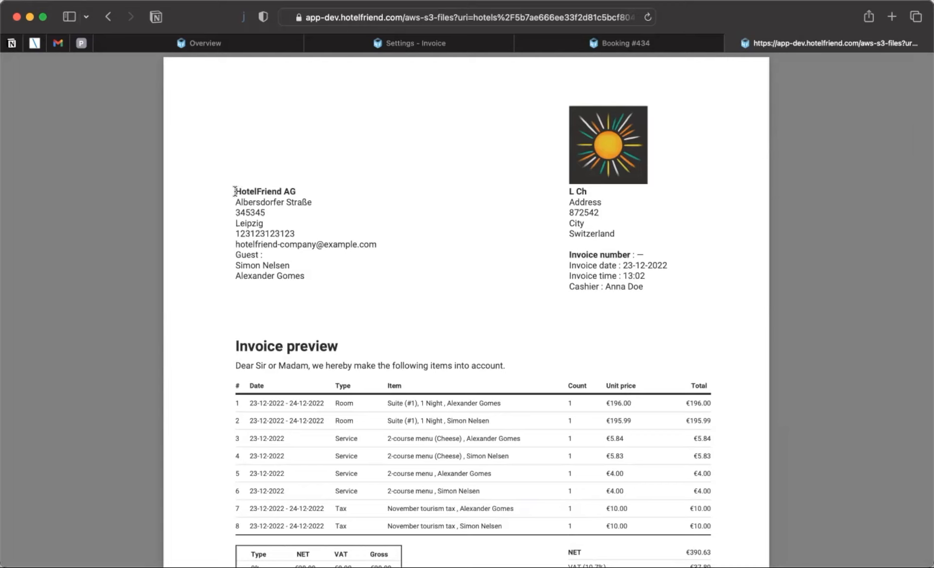
# - Check the invoice settings for company guest display and compare them with the guests, items and payment in the invoice preview
pyautogui.click(433, 43)
pyautogui.scroll(-3, 284, 345)
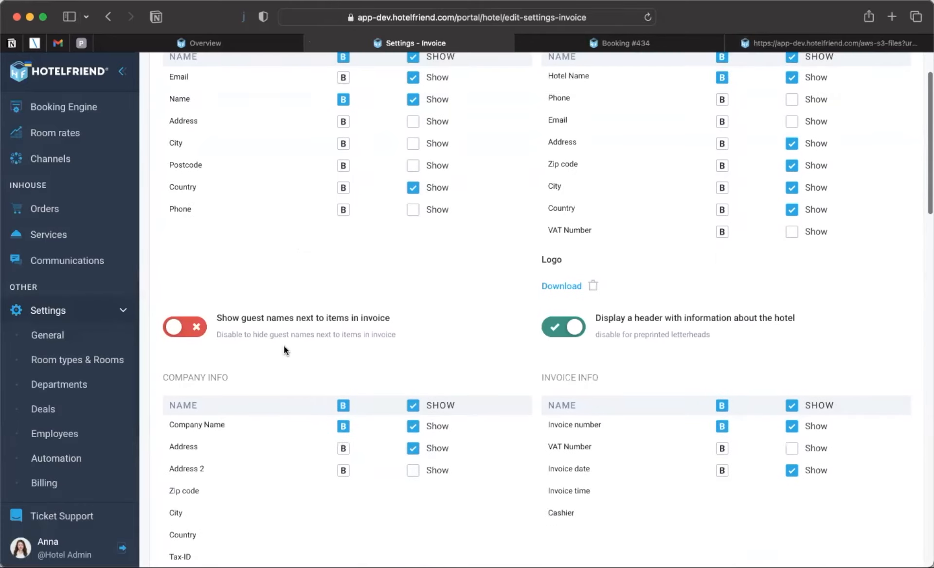
pyautogui.scroll(-4, 287, 437)
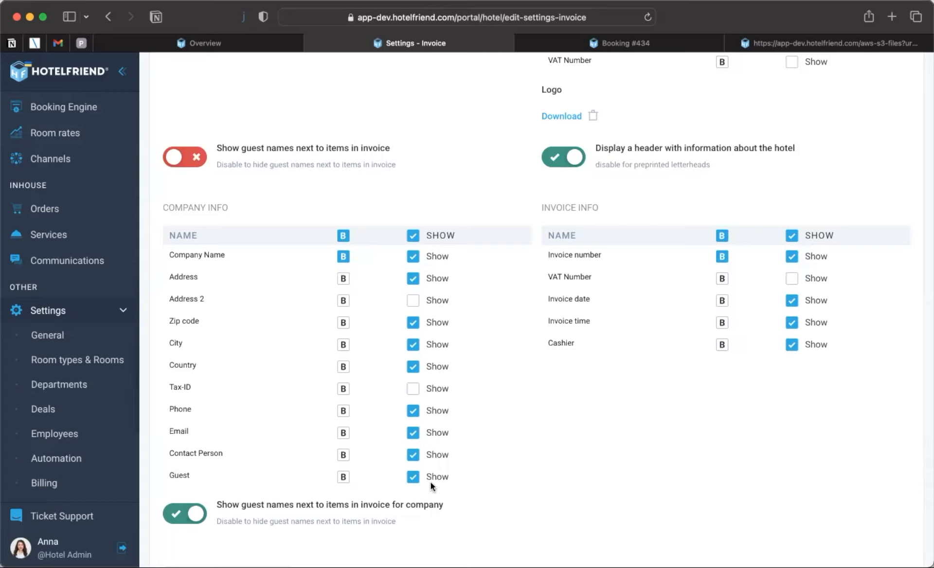
pyautogui.click(759, 42)
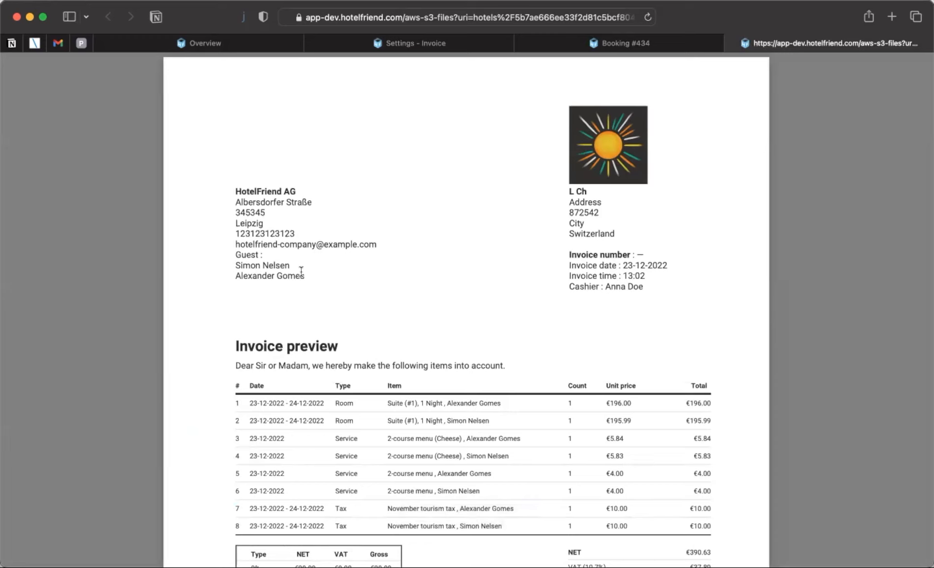
pyautogui.scroll(-5, 313, 278)
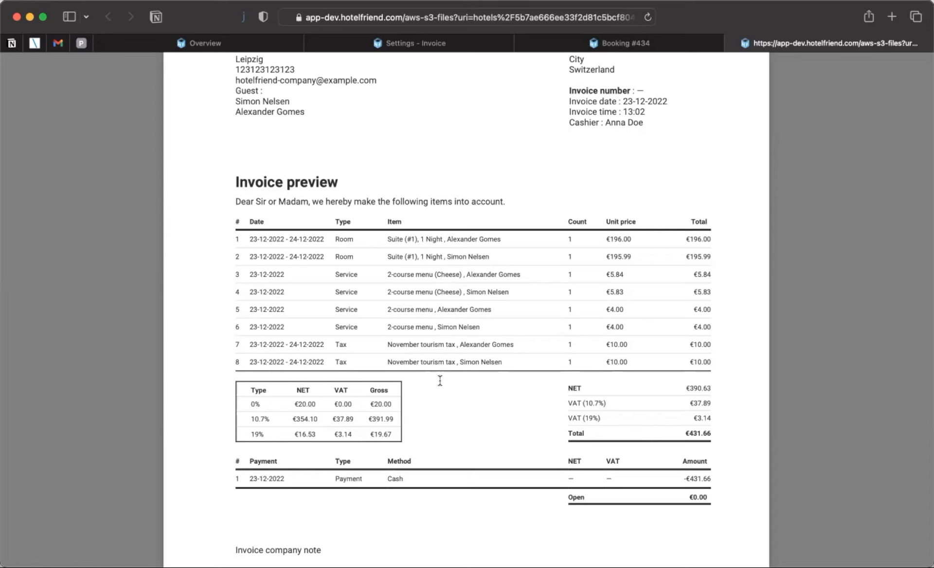
pyautogui.scroll(-3, 440, 380)
pyautogui.scroll(8, 439, 381)
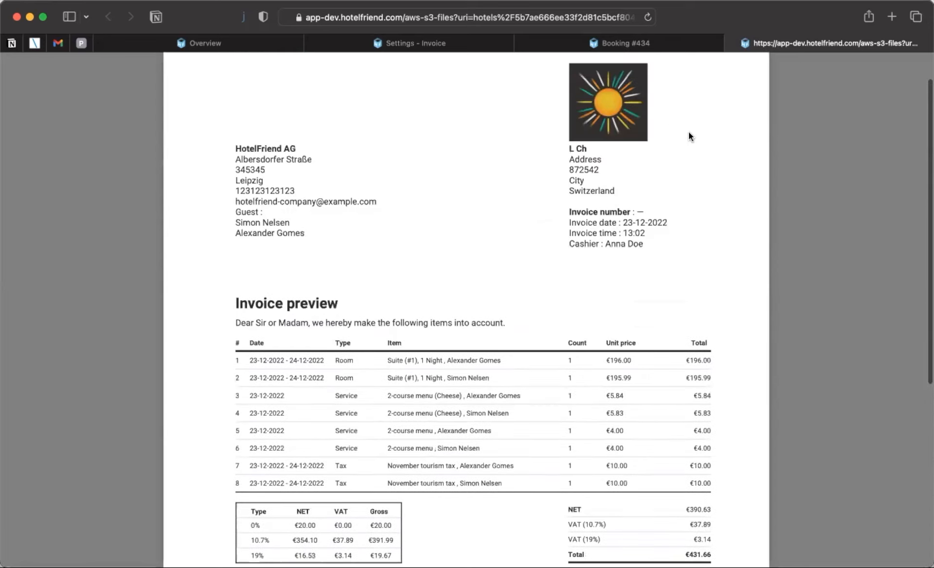
# - Create the company invoice from the current guest and payment options, and open the finished invoice in a new tab for review
pyautogui.click(731, 43)
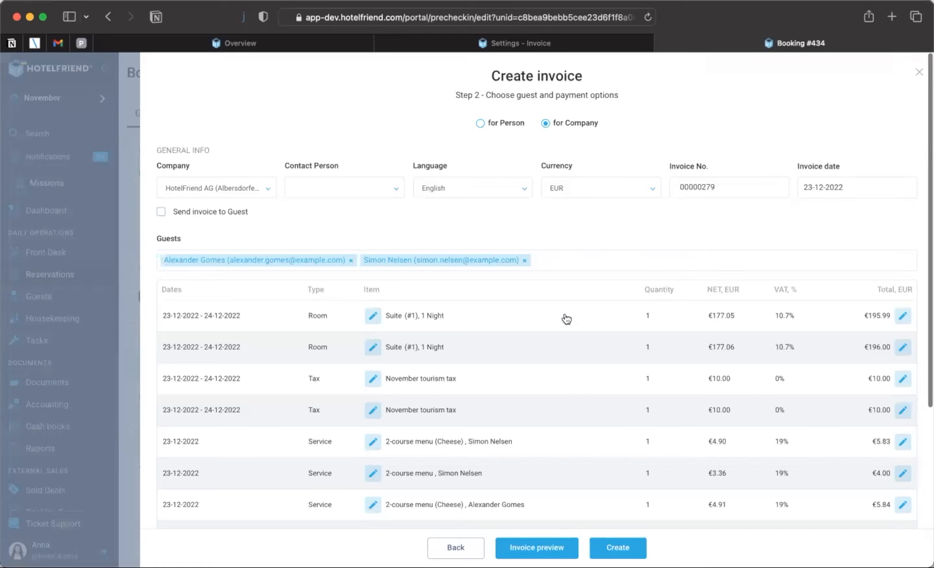
pyautogui.scroll(-3, 564, 319)
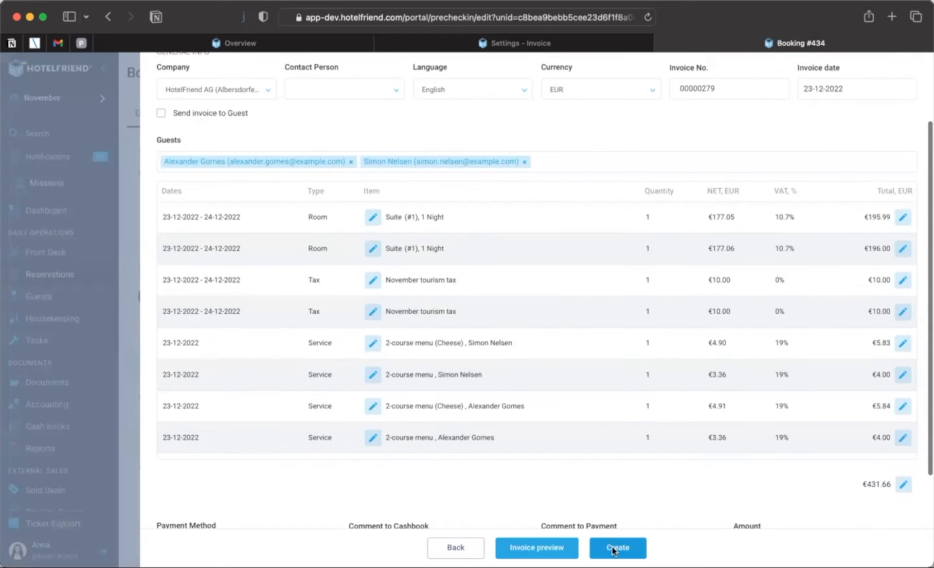
pyautogui.click(612, 548)
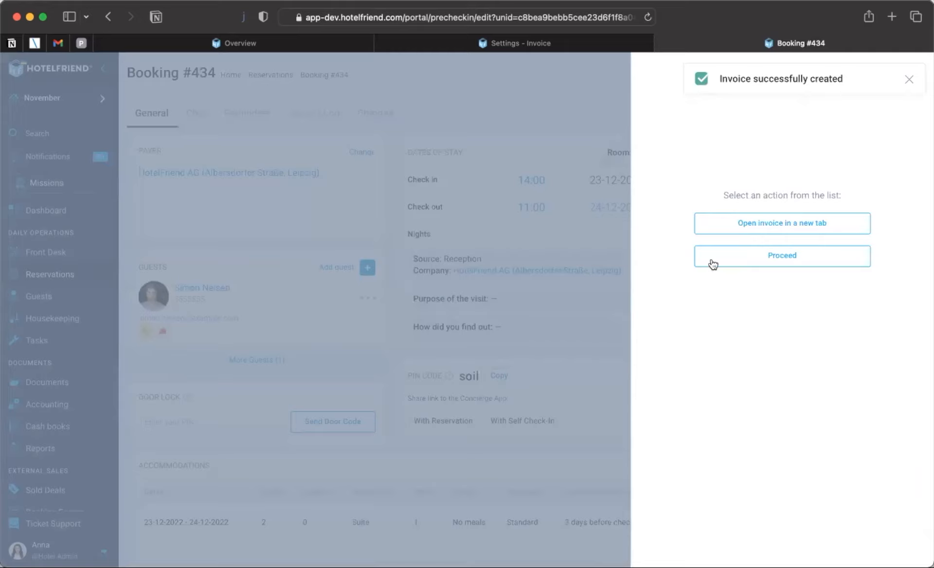
pyautogui.click(766, 225)
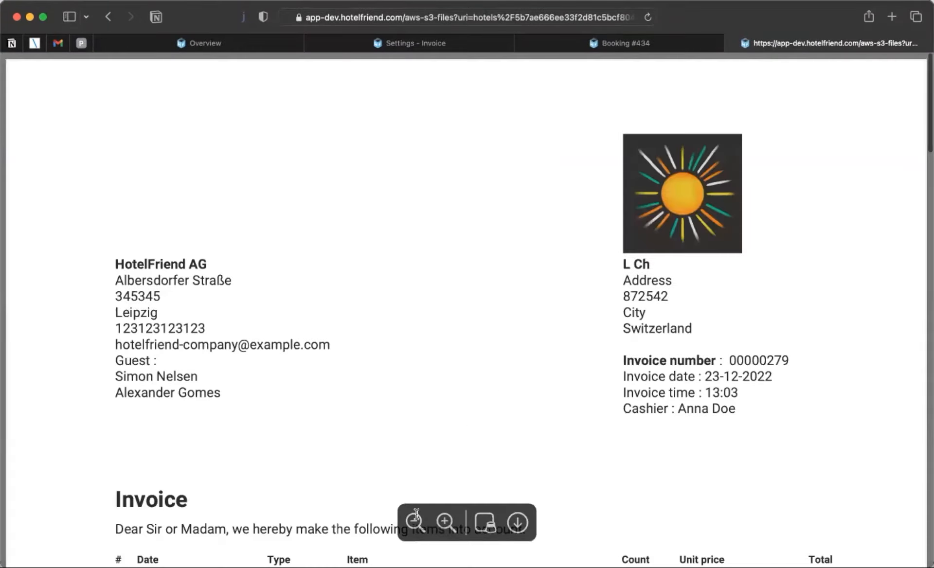
pyautogui.click(414, 523)
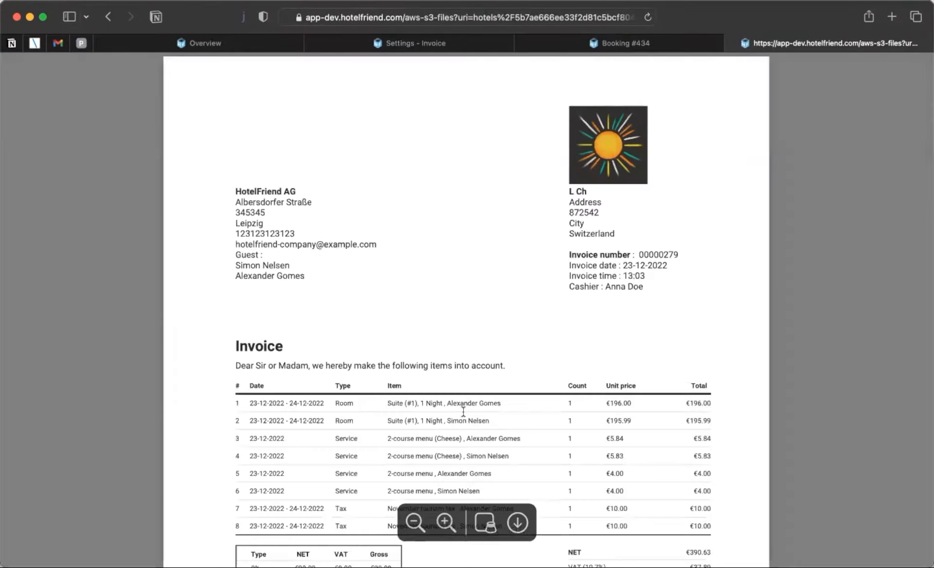
pyautogui.scroll(-5, 463, 411)
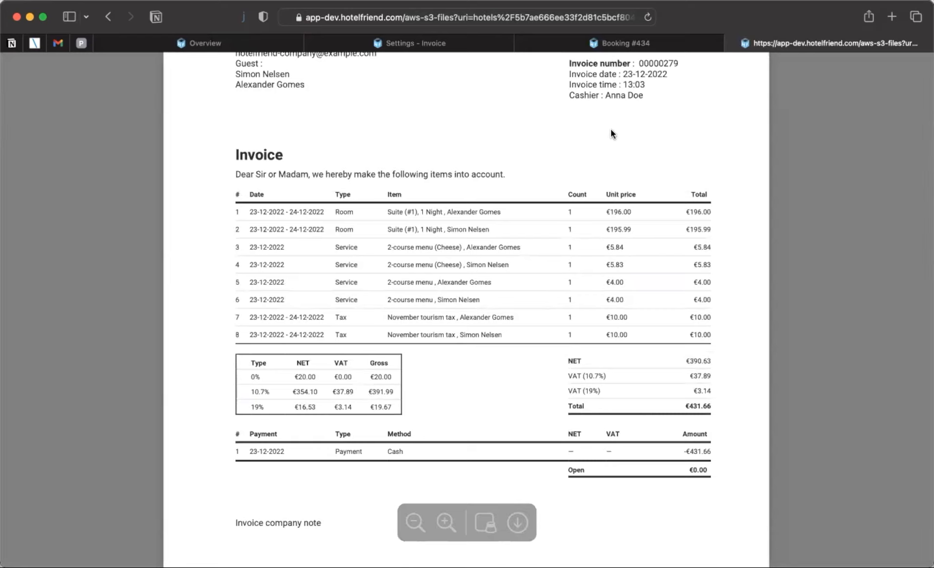
# - Return to the booking and examine the details of its cash payment
pyautogui.click(604, 43)
pyautogui.click(507, 114)
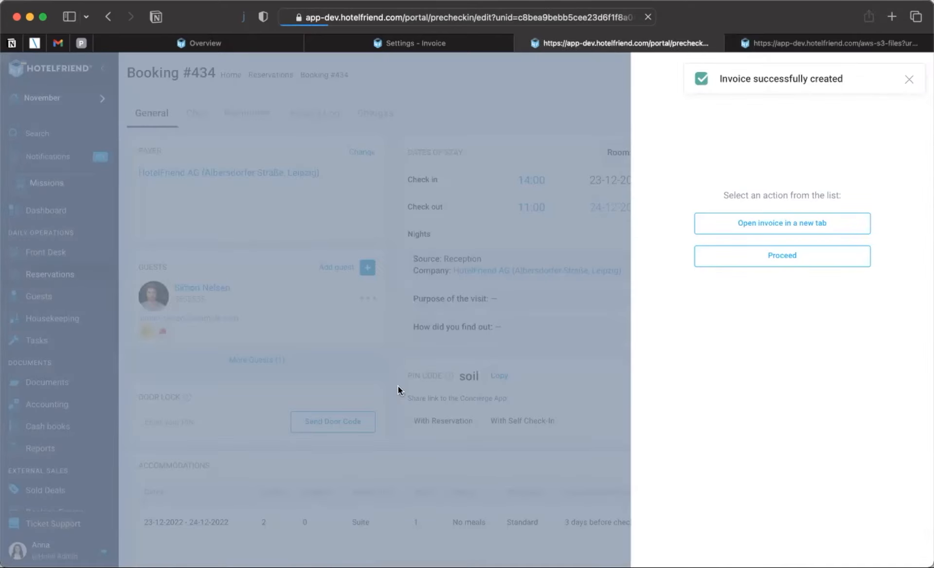
pyautogui.scroll(-10, 390, 414)
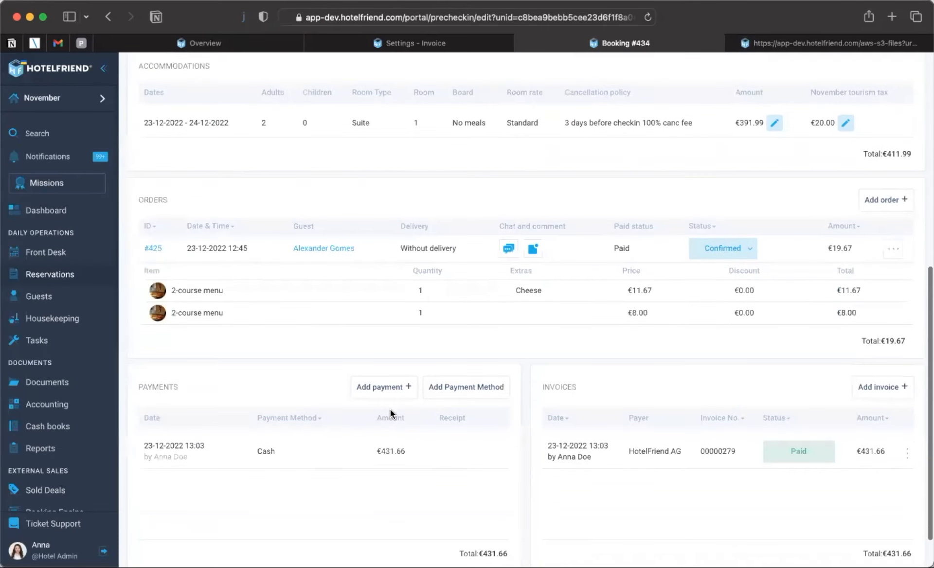
pyautogui.click(350, 448)
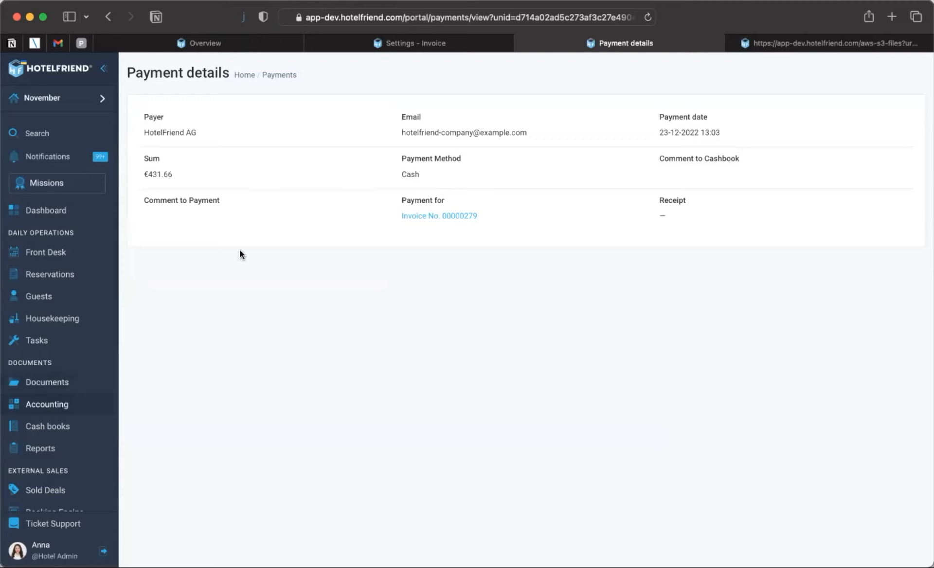
pyautogui.click(108, 17)
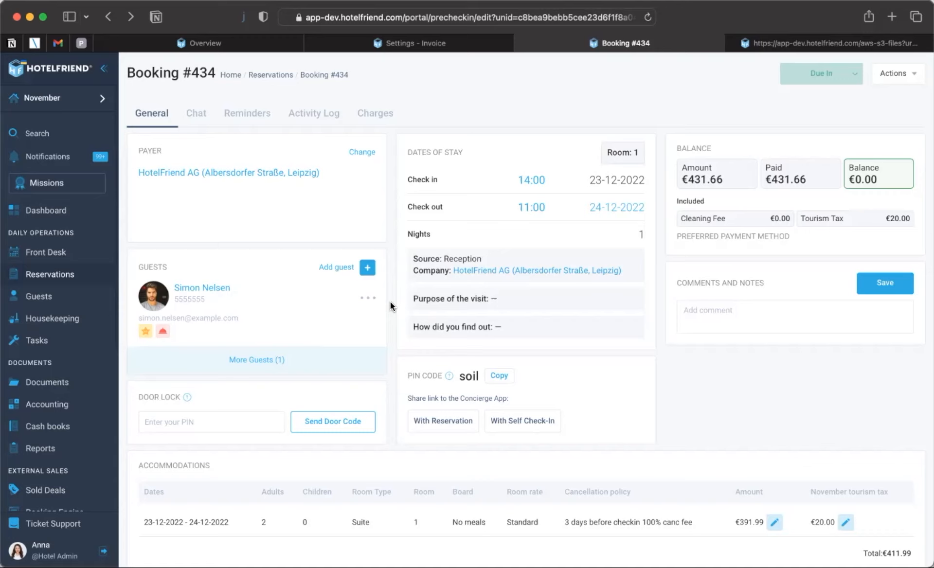
# - Open the profile of the first guest listed in the booking and delete that guest, confirming the deletion
pyautogui.click(221, 288)
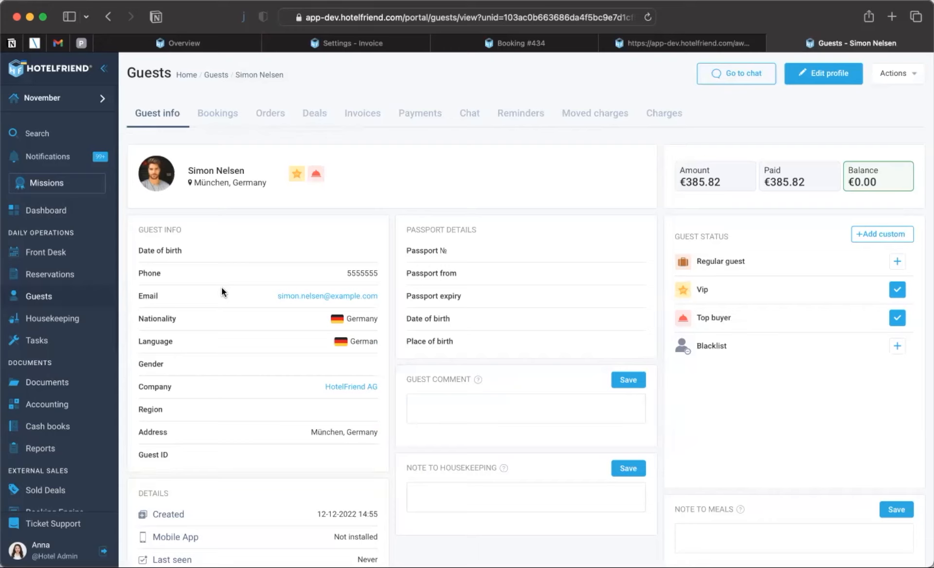
pyautogui.click(892, 74)
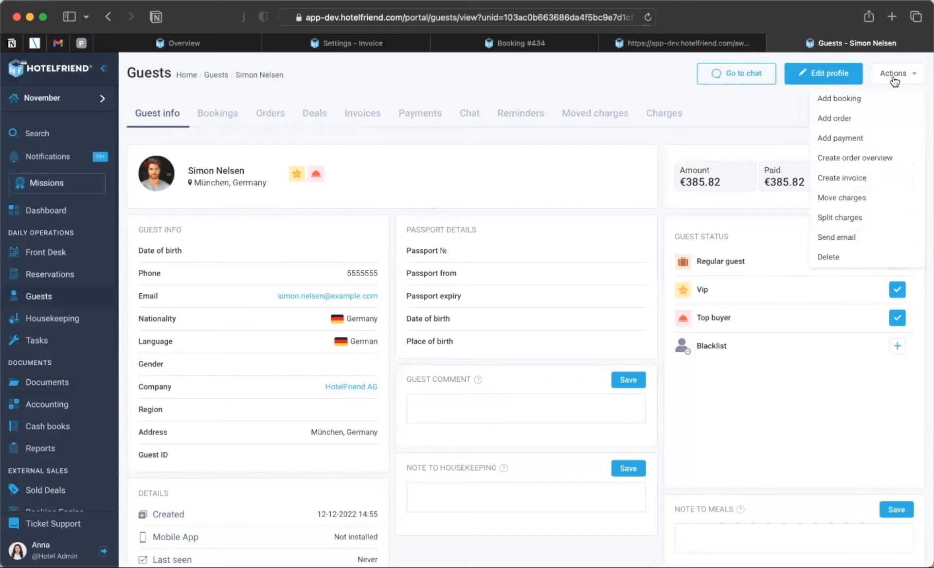
pyautogui.click(829, 258)
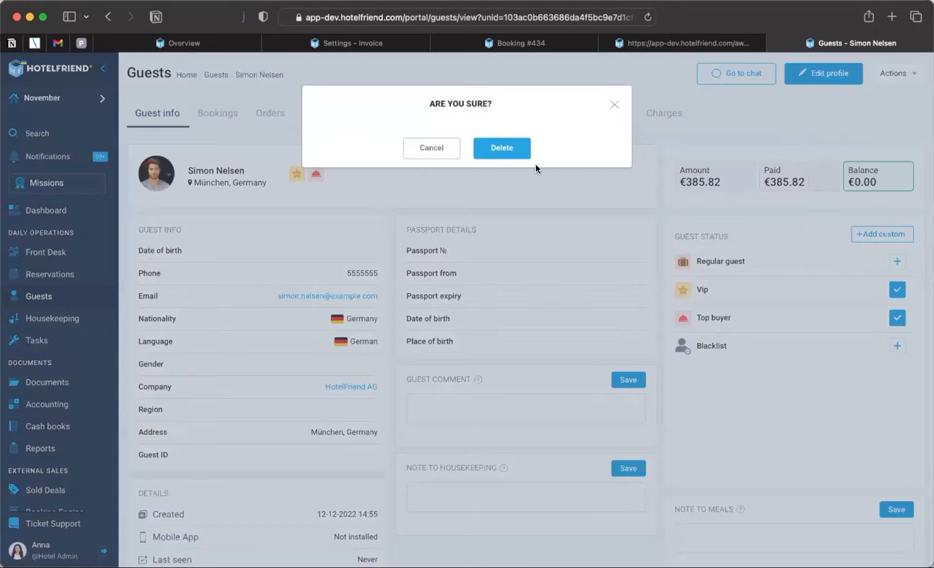
pyautogui.click(509, 148)
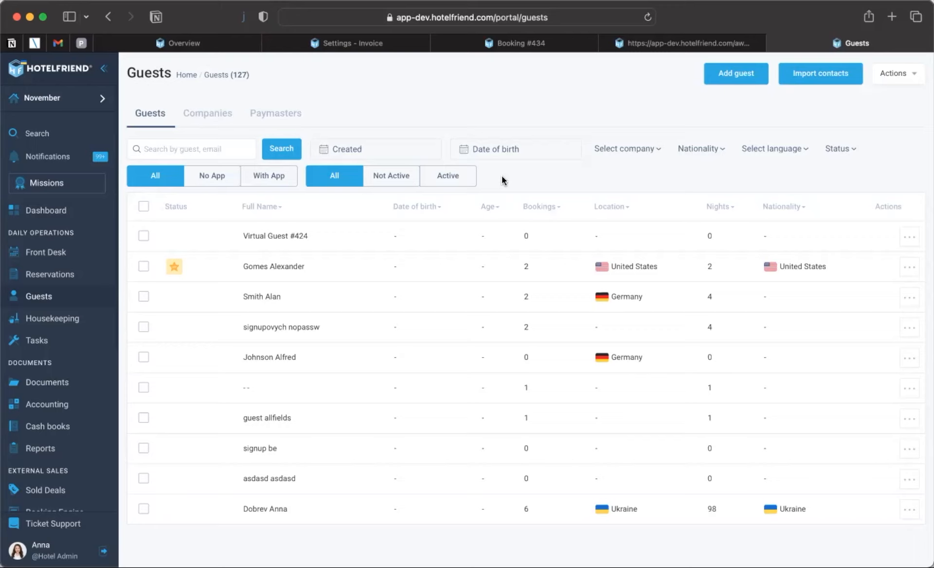
# - Search the guest list for the deleted guest by first name
pyautogui.click(192, 147)
pyautogui.write('si')
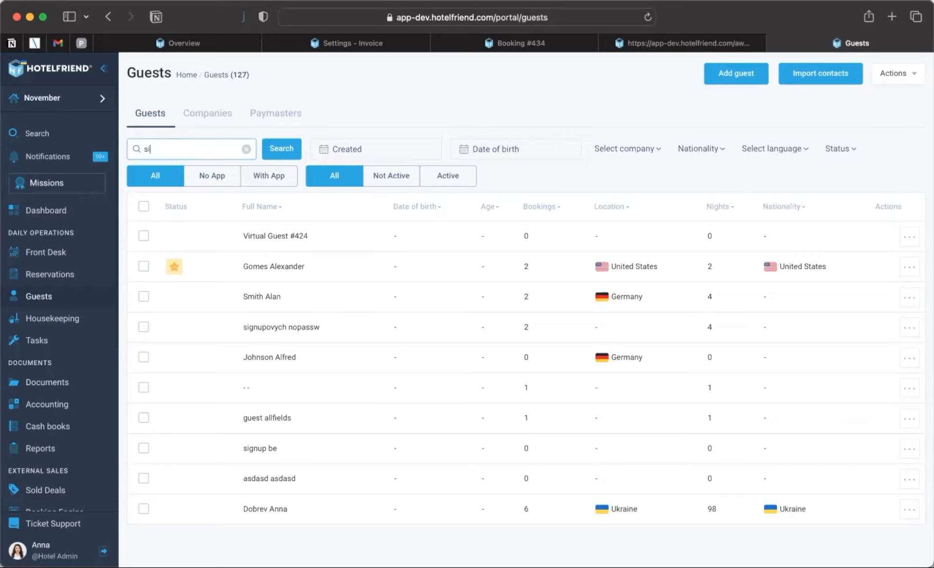
pyautogui.write('mon')
pyautogui.press('Return')
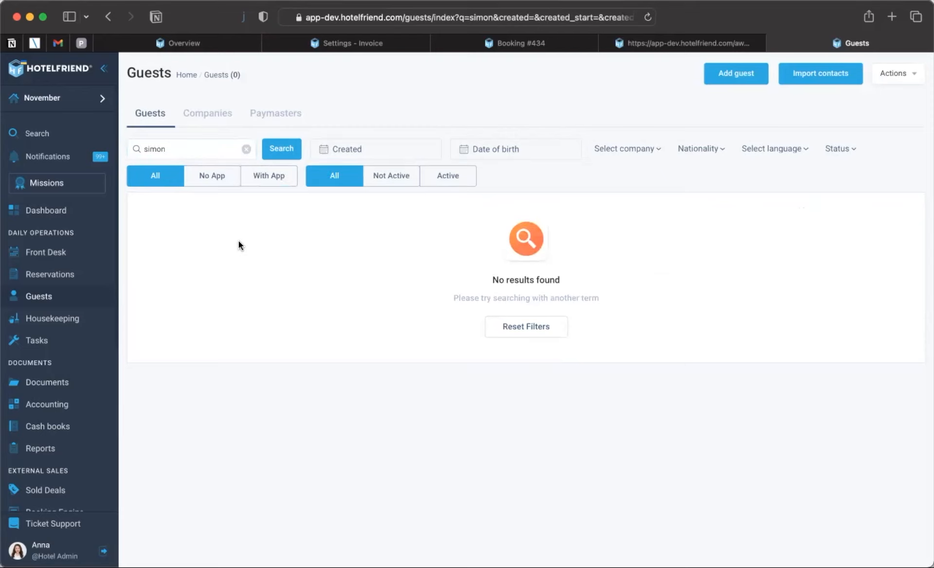
# - Open the invoiced booking from the reservations list and expand its guests to check how the deleted guest is shown
pyautogui.click(69, 272)
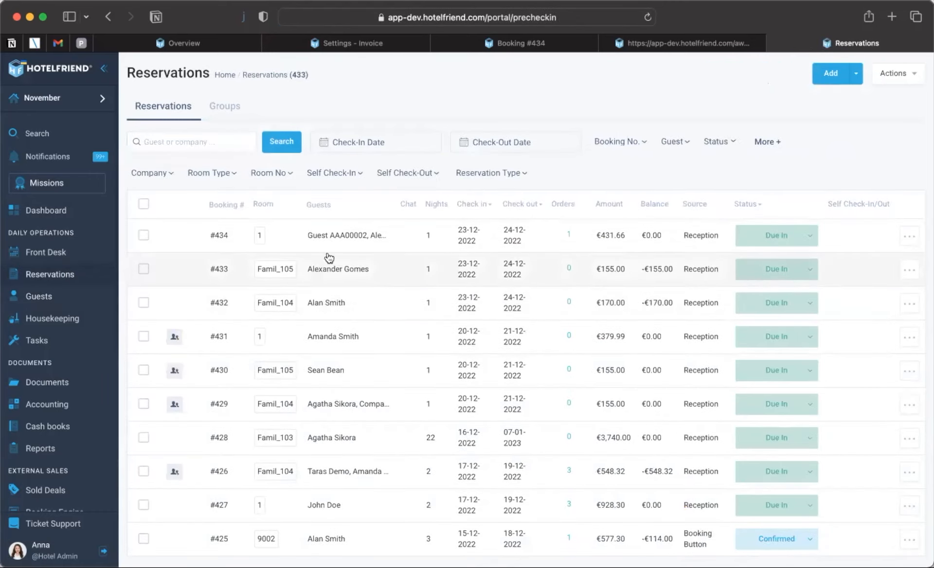
pyautogui.click(334, 249)
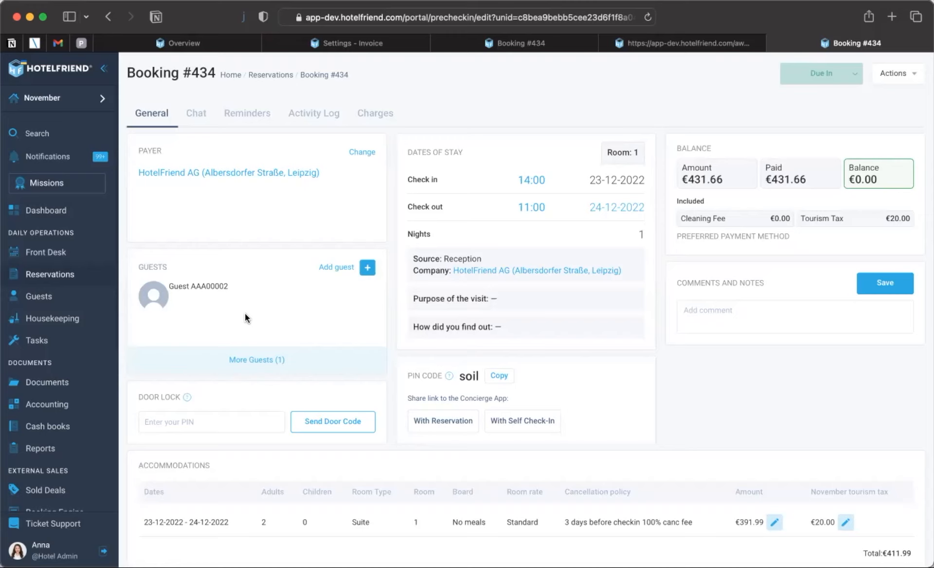
pyautogui.click(247, 360)
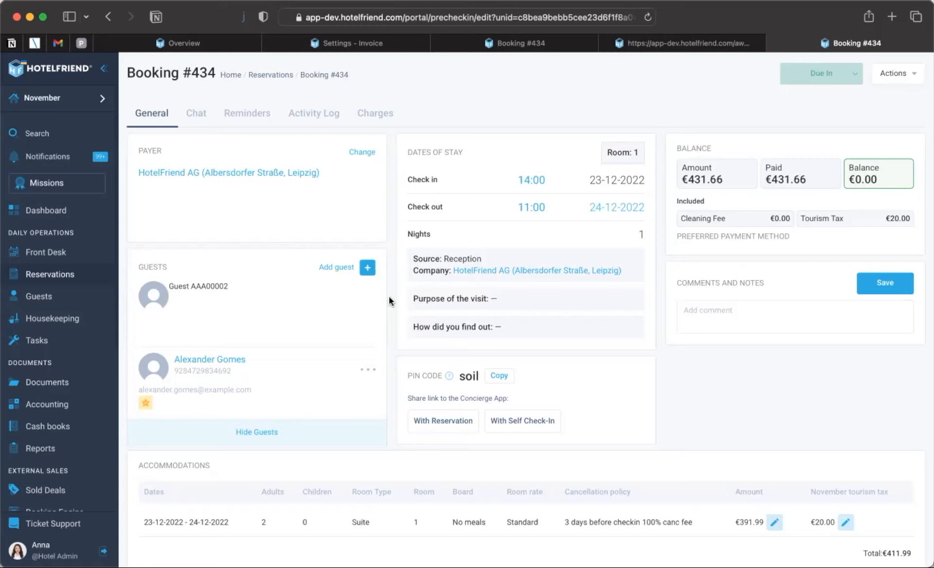
# - Copy the "With the choice of dates of arrival" deal in the deals settings and save the copy with its existing details
pyautogui.scroll(-5, 57, 393)
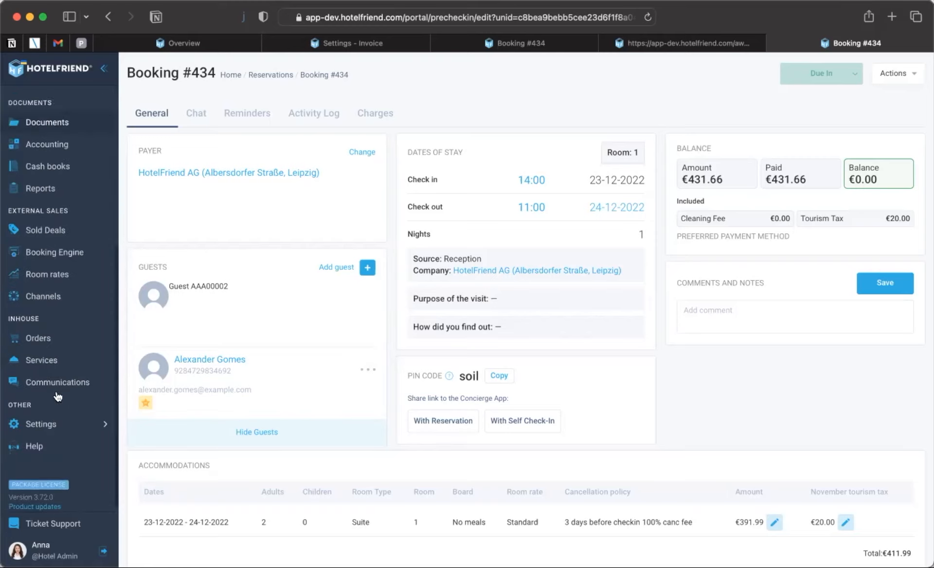
pyautogui.click(46, 418)
pyautogui.scroll(-3, 46, 418)
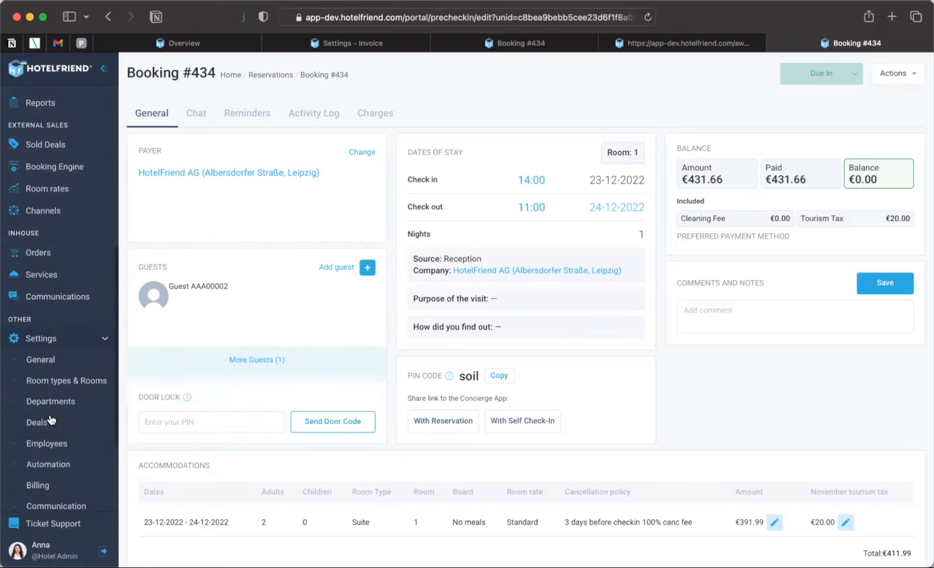
pyautogui.click(42, 394)
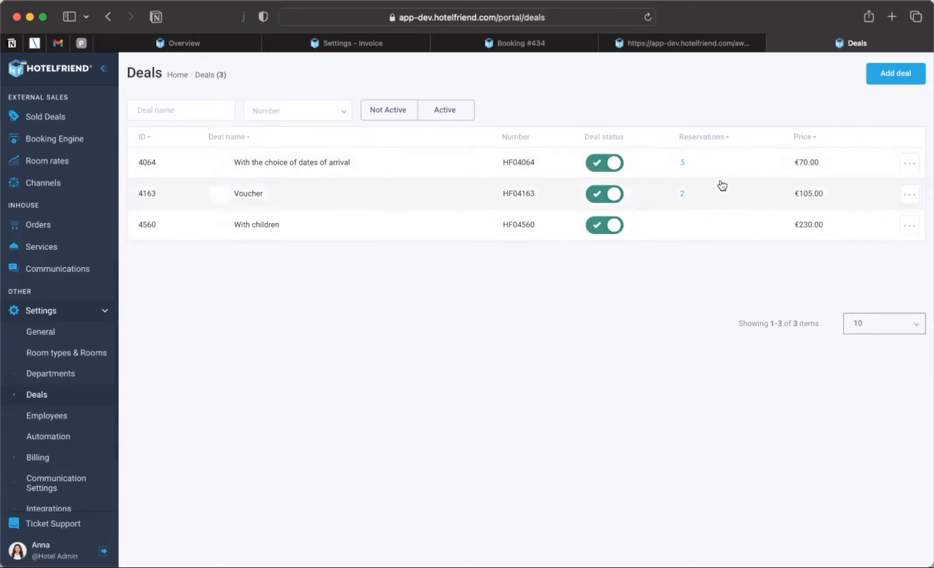
pyautogui.click(909, 164)
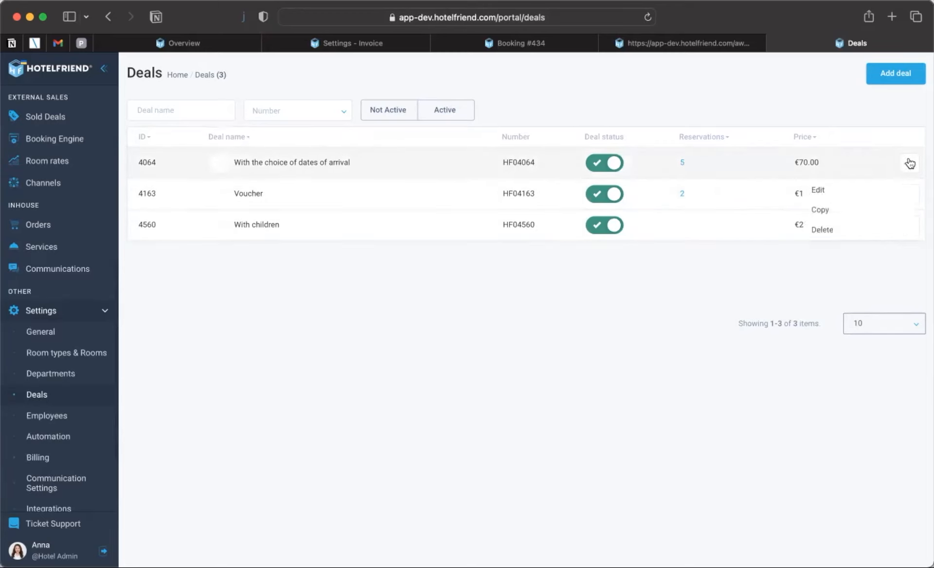
pyautogui.click(840, 214)
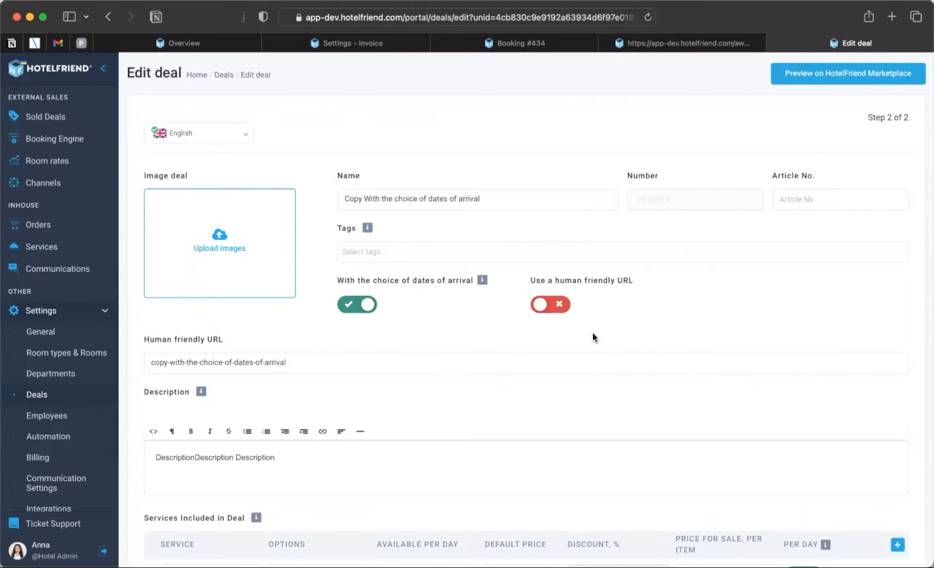
pyautogui.scroll(-5, 427, 343)
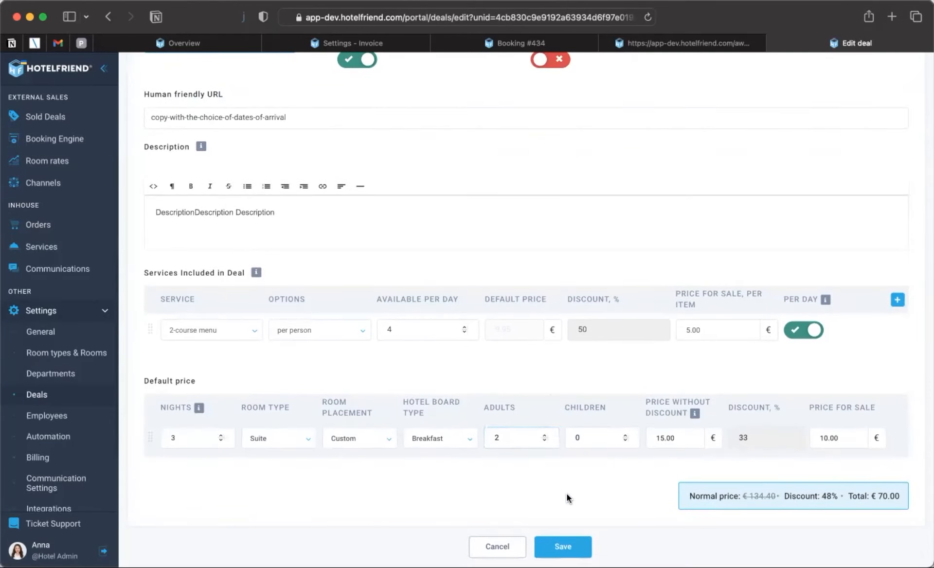
pyautogui.click(563, 546)
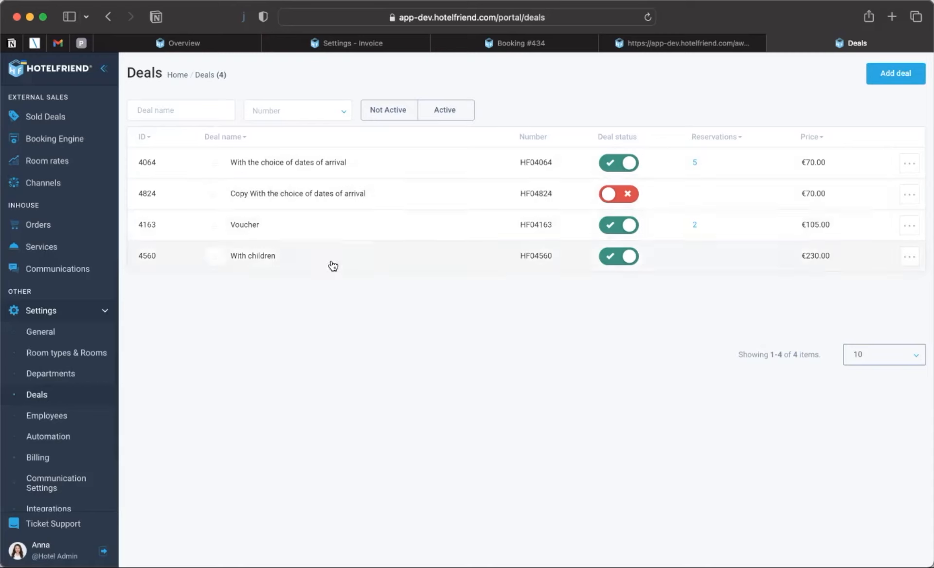
# - Open the "TV fix" task from the to-do task list for editing
pyautogui.scroll(5, 73, 309)
pyautogui.scroll(3, 72, 302)
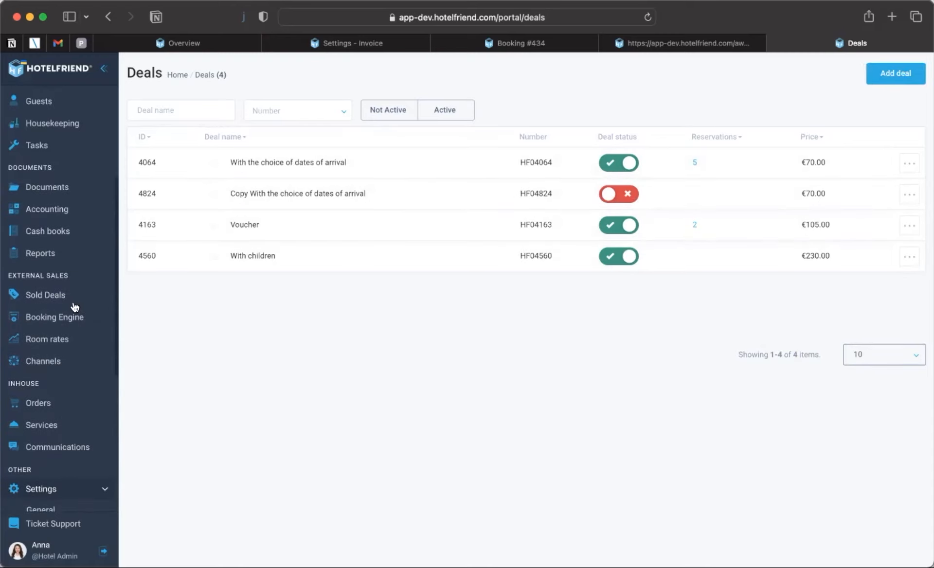
pyautogui.click(35, 146)
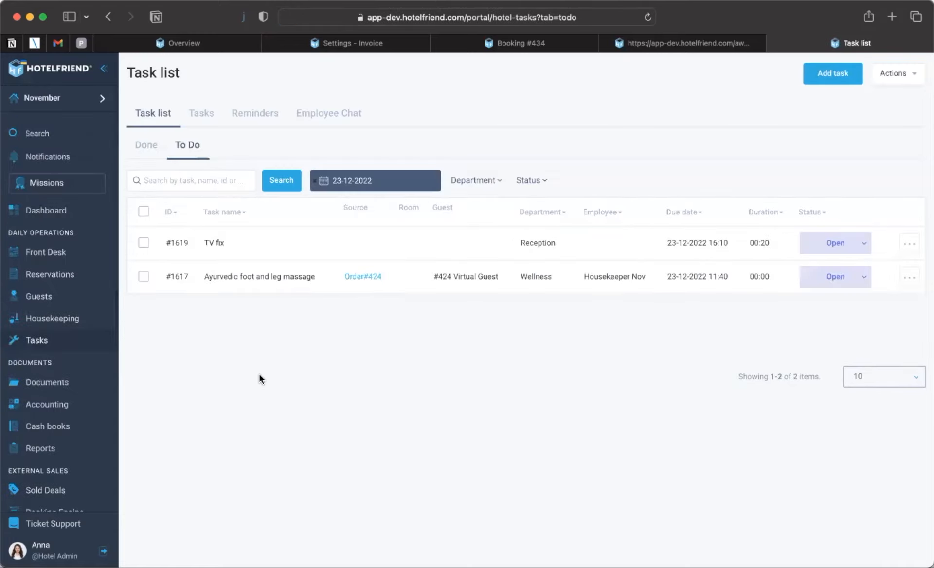
pyautogui.click(909, 244)
pyautogui.click(865, 268)
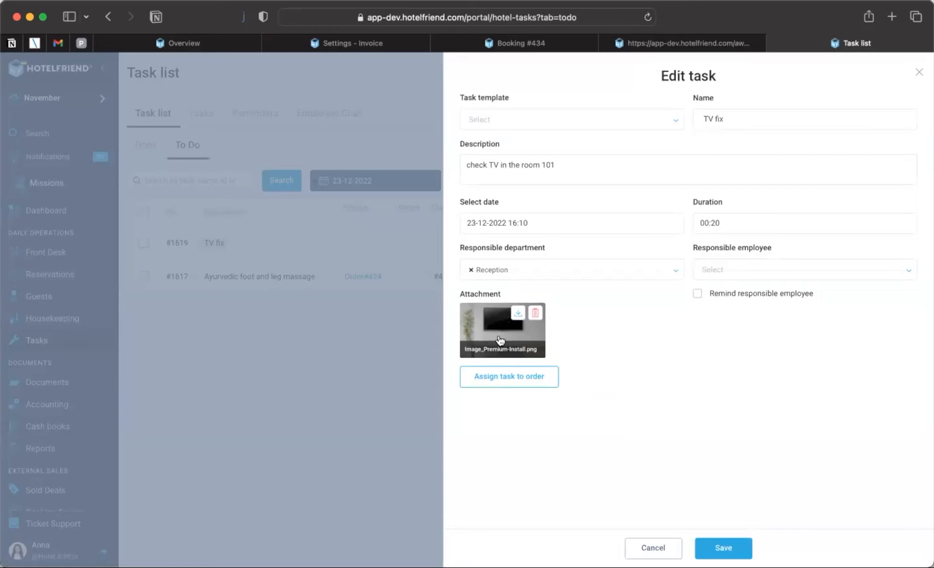
# - Download the task's attached image Image_Premium-Install.png and remove it from the task
pyautogui.moveTo(547, 337)
pyautogui.moveTo(510, 330)
pyautogui.click(517, 314)
pyautogui.click(535, 313)
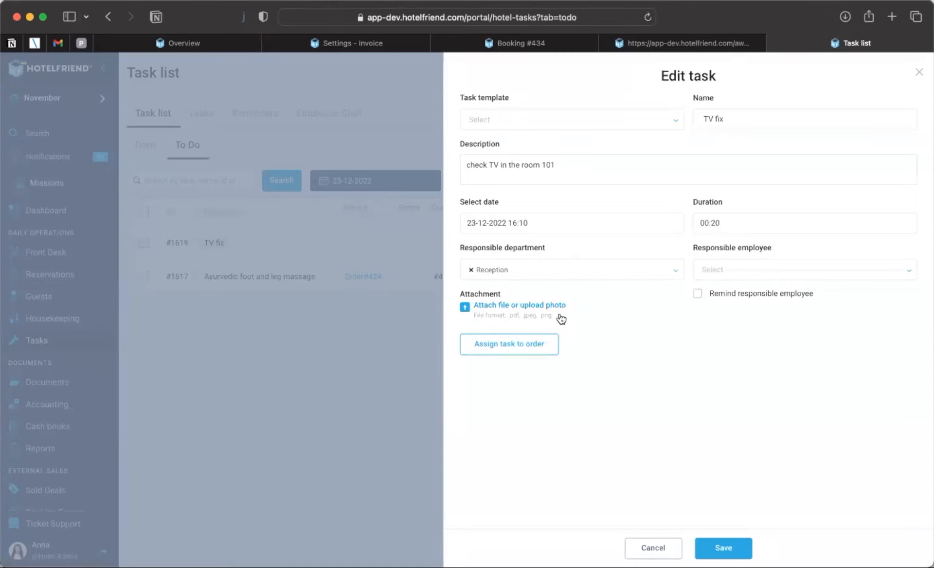
# - Close the "TV fix" task without saving and open the email templates in the communication settings
pyautogui.click(281, 345)
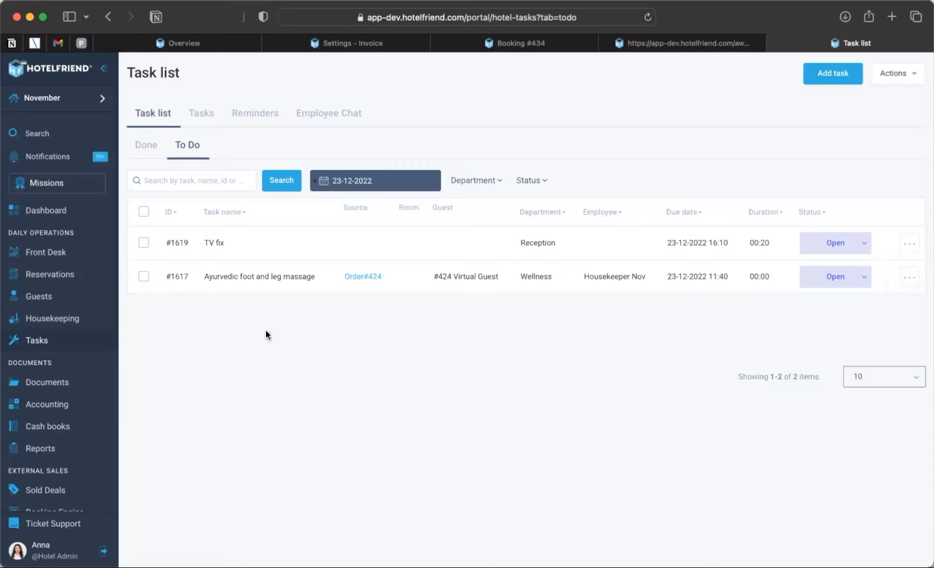
pyautogui.scroll(-5, 60, 385)
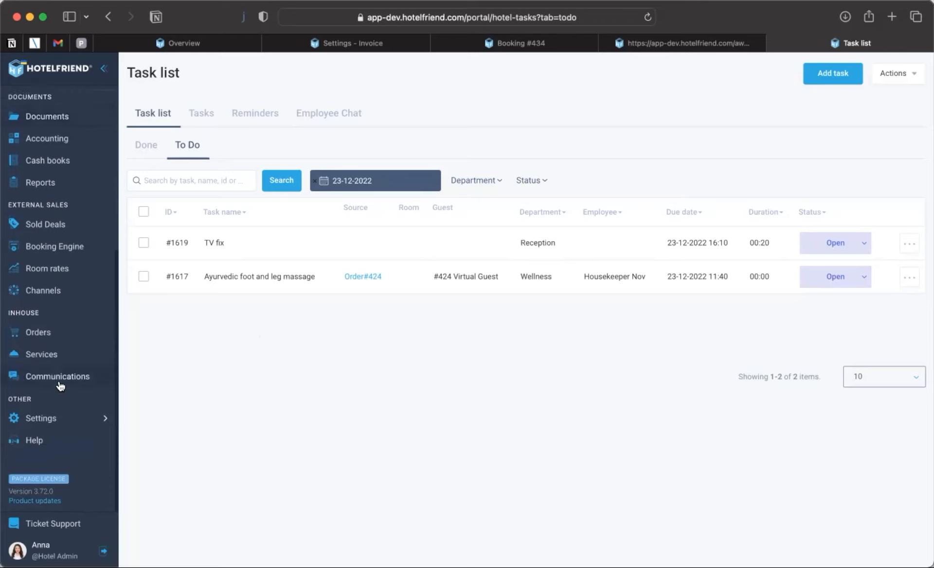
pyautogui.click(57, 419)
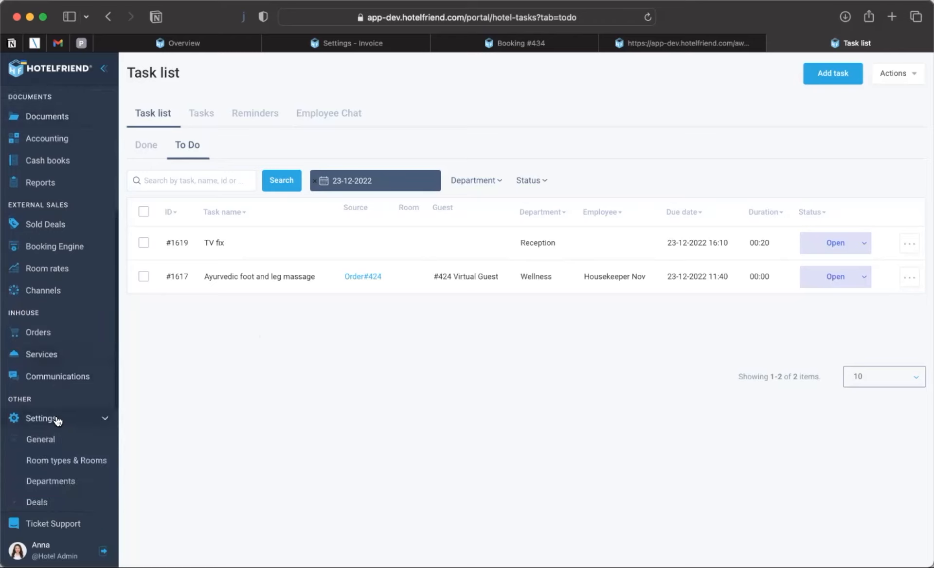
pyautogui.scroll(-4, 57, 421)
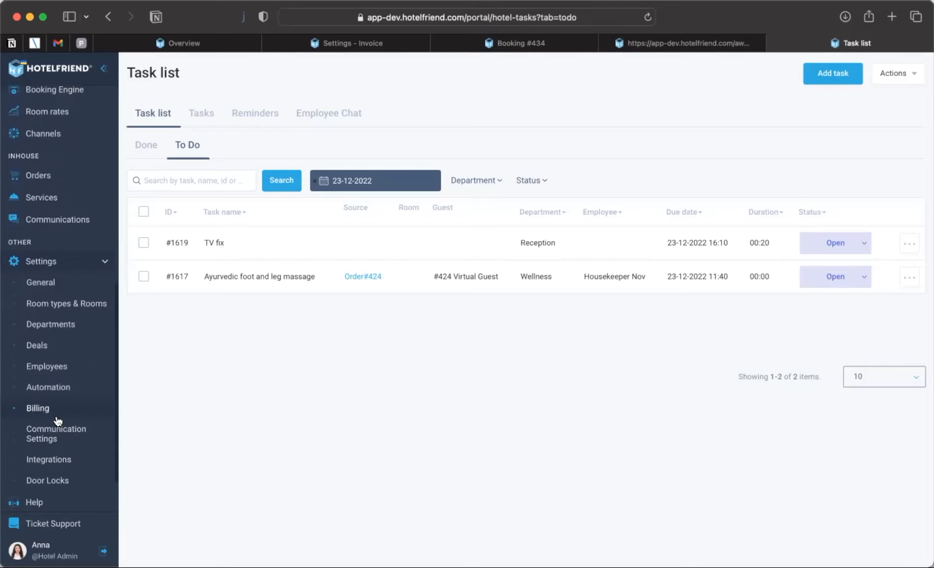
pyautogui.click(50, 428)
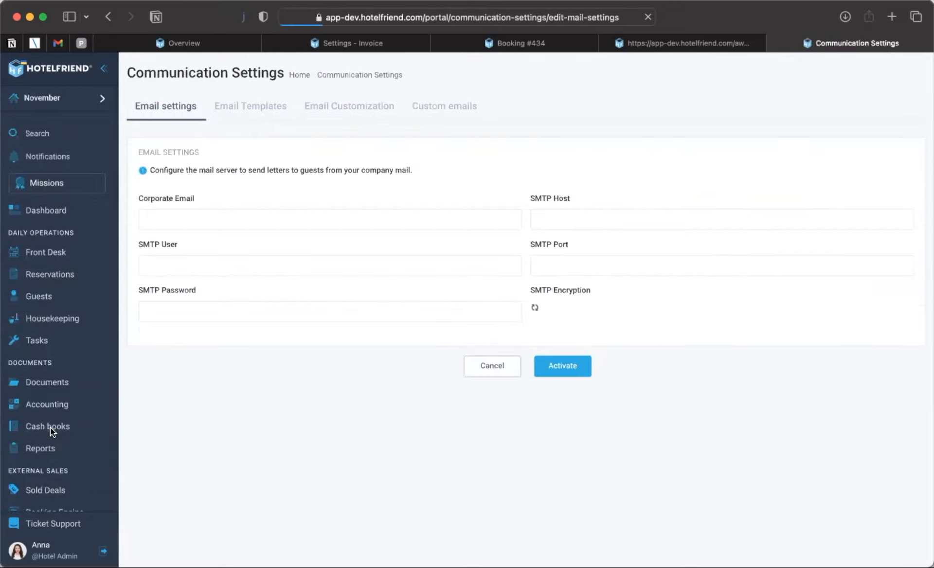
pyautogui.click(250, 107)
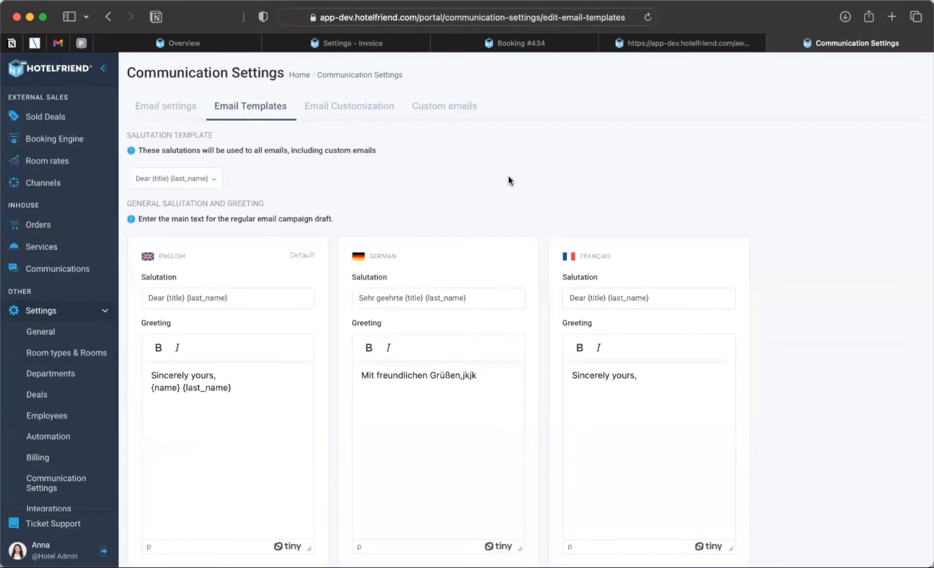
# - Look through the salutation and accommodation email templates and open a preview of the mail template for Booking Offer
pyautogui.scroll(1, 804, 221)
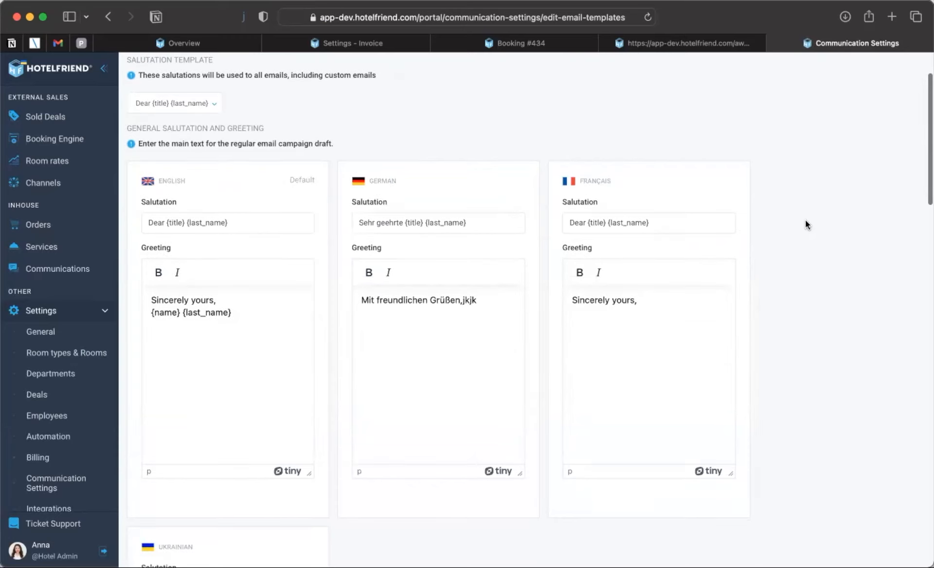
pyautogui.scroll(-15, 805, 223)
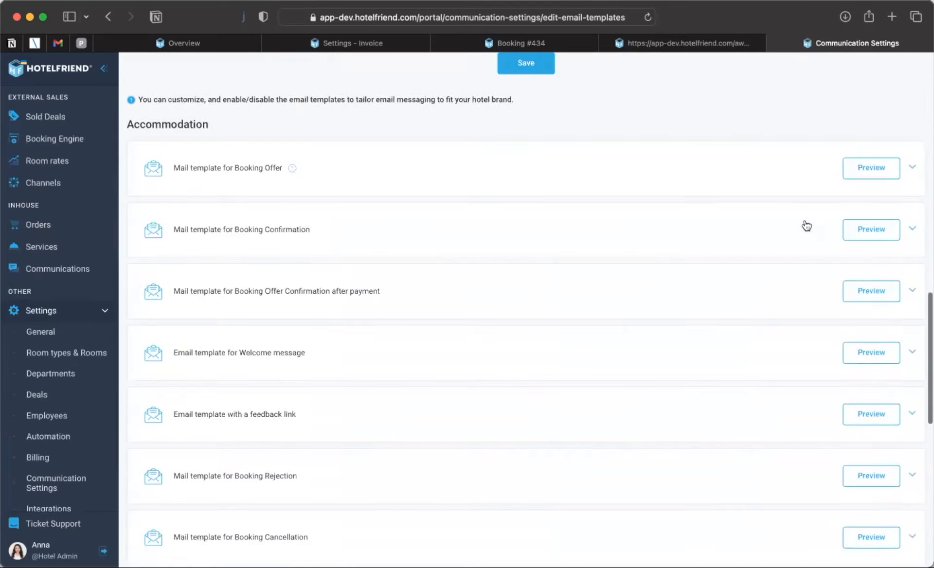
pyautogui.scroll(-10, 806, 225)
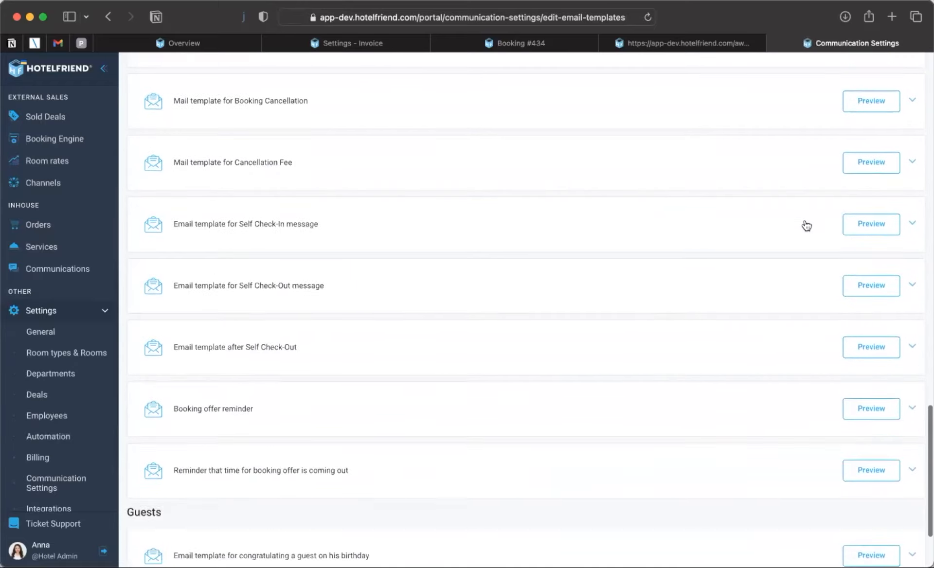
pyautogui.scroll(10, 806, 225)
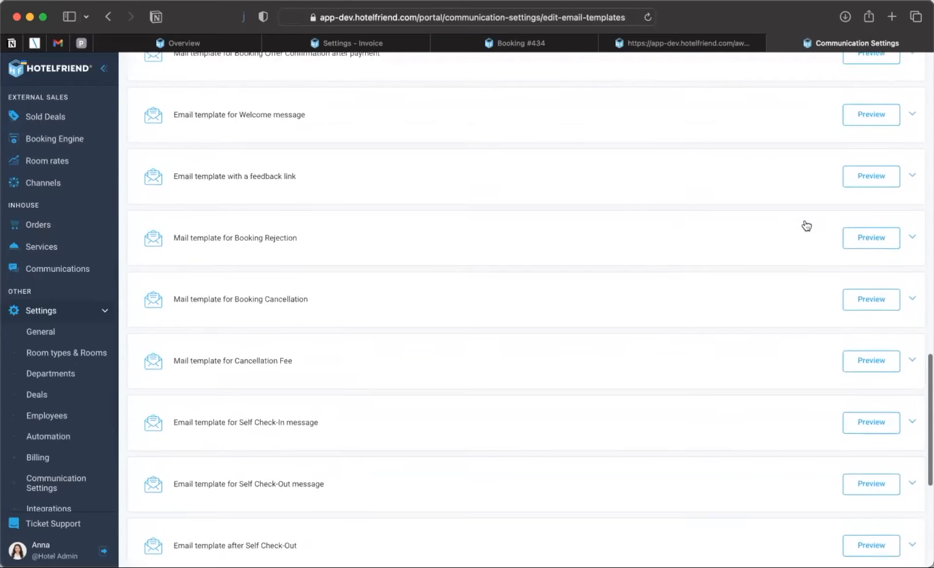
pyautogui.scroll(4, 806, 224)
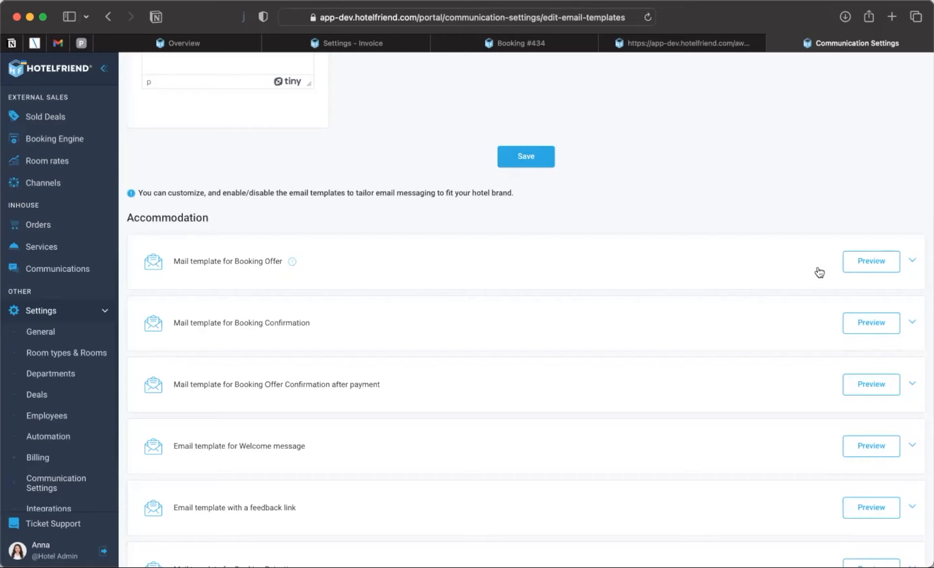
pyautogui.click(859, 262)
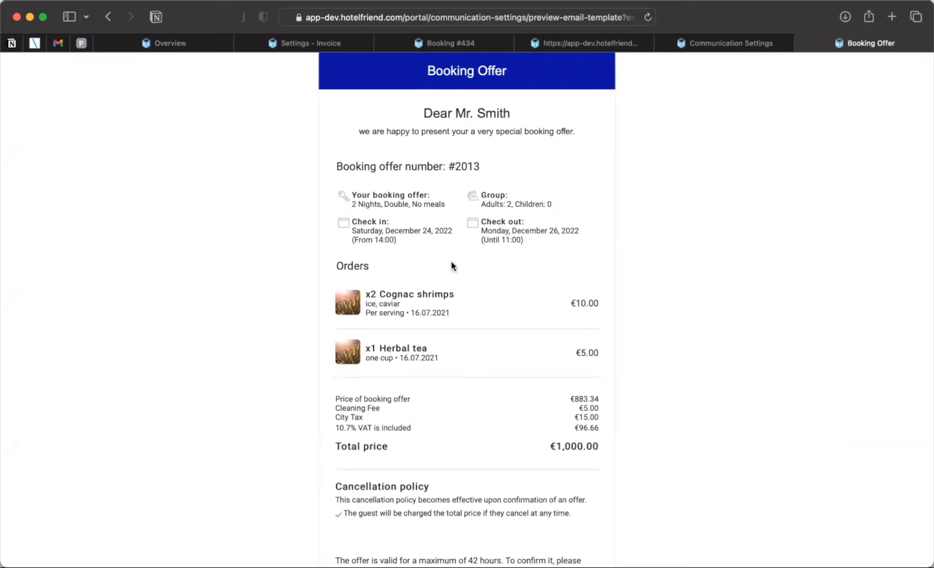
# - Examine the whole Booking Offer email preview, close it and return to the beginning of the email templates
pyautogui.scroll(-10, 457, 314)
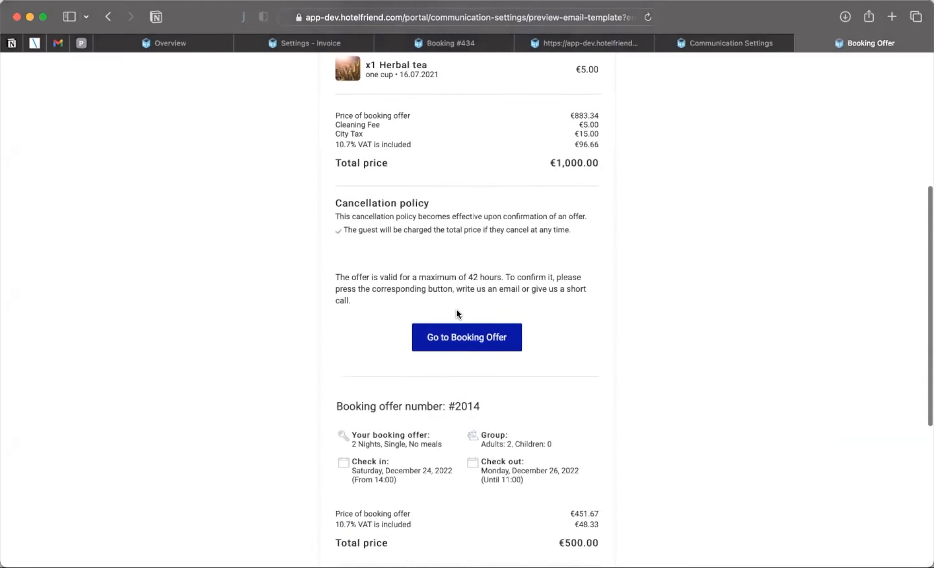
pyautogui.scroll(-2, 456, 314)
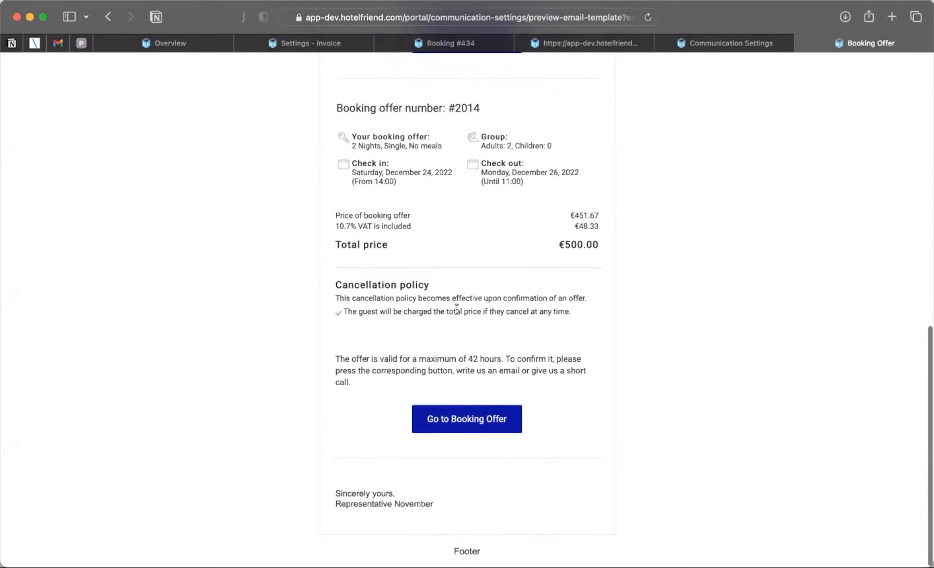
pyautogui.scroll(12, 456, 312)
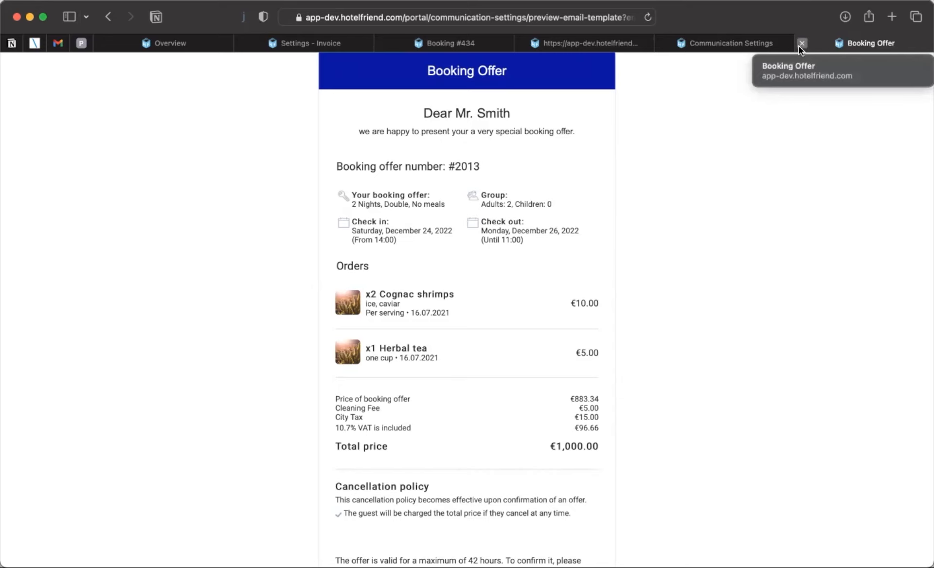
pyautogui.click(801, 44)
pyautogui.scroll(15, 427, 269)
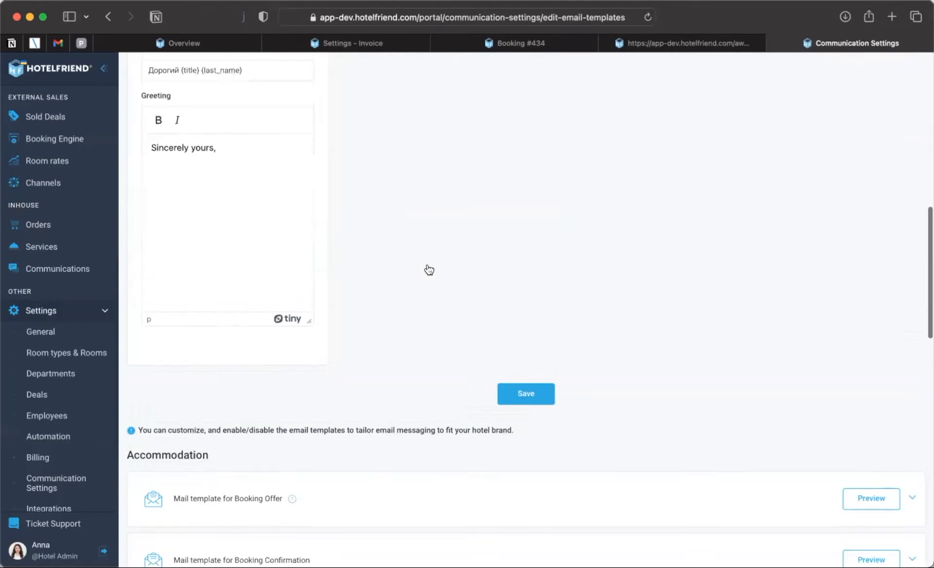
pyautogui.scroll(2, 429, 269)
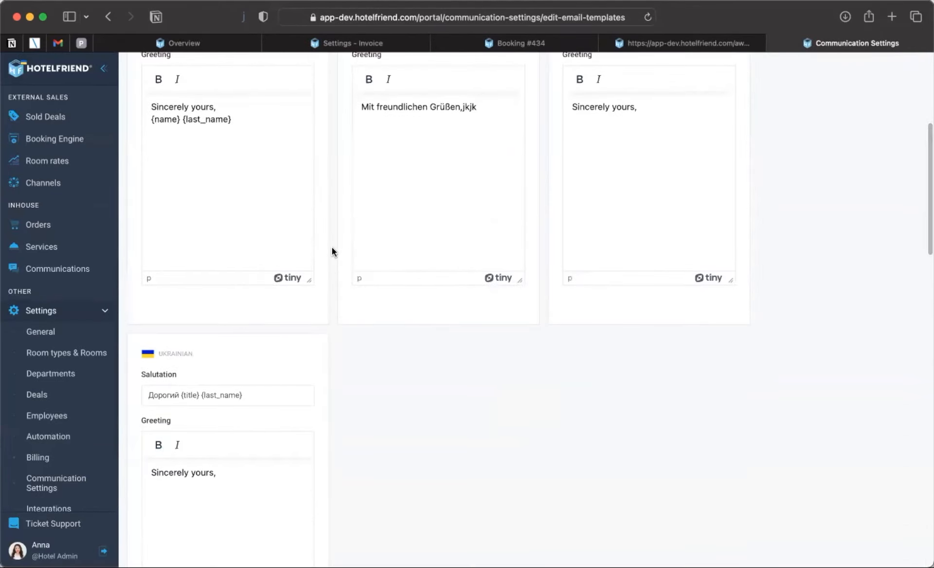
pyautogui.scroll(15, 331, 247)
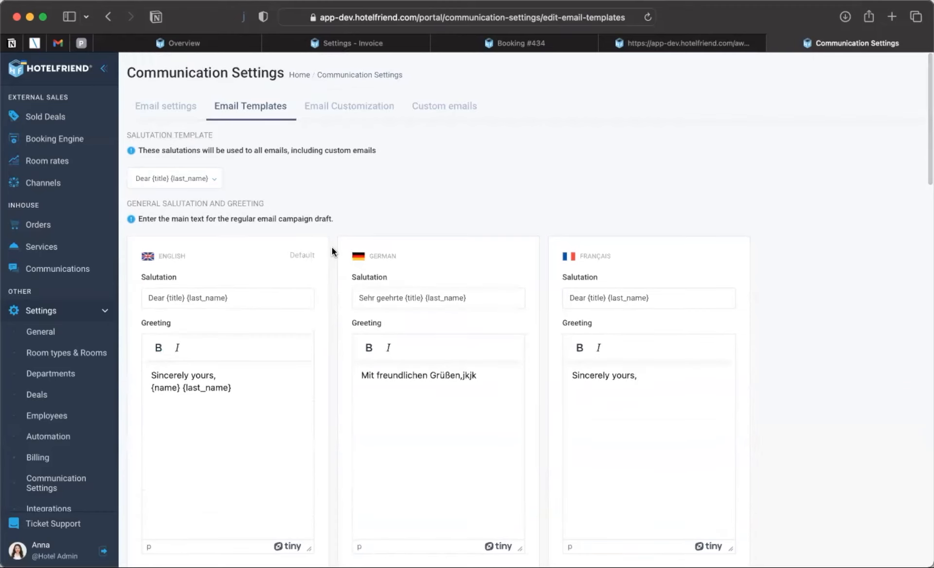